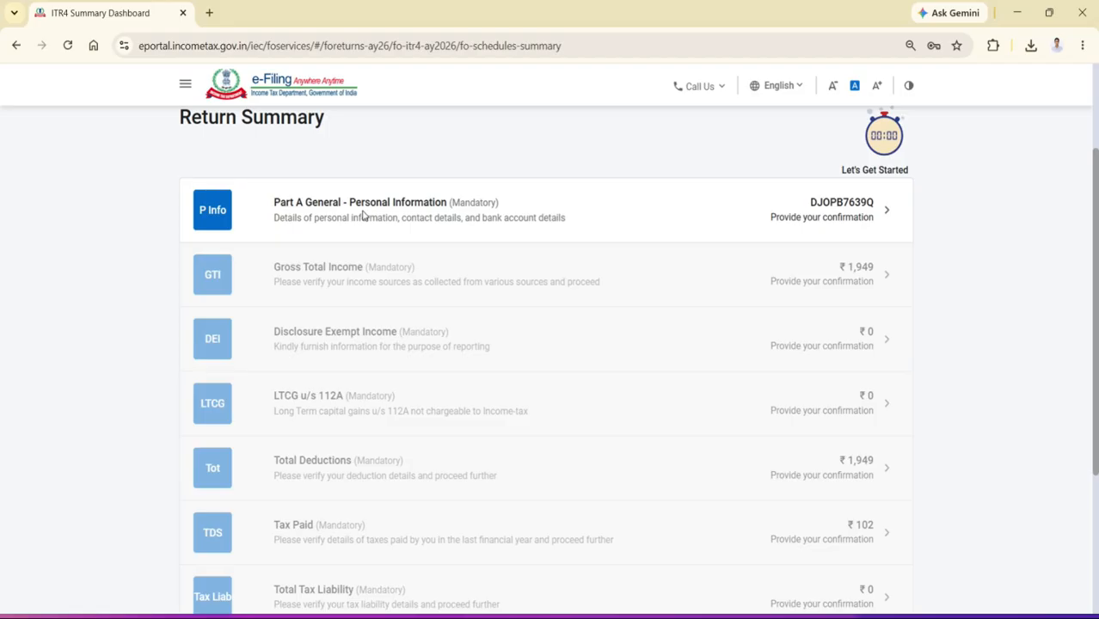
Open Part A General – Personal Information and set the selection above the Filing Section to Others
left_click(363, 215)
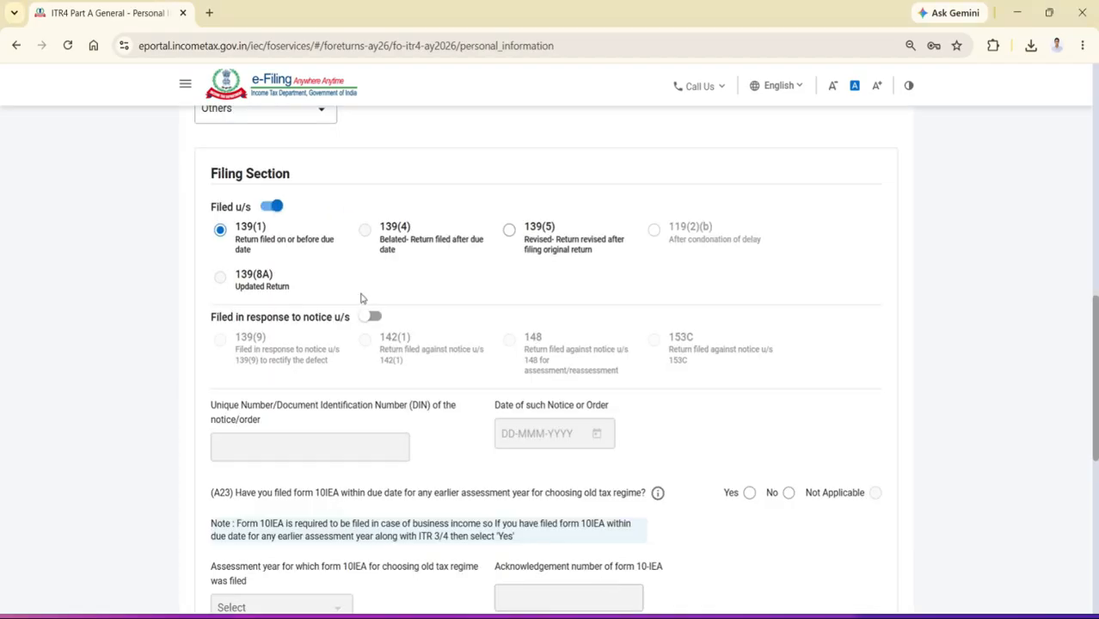
left_click(266, 120)
left_click(255, 256)
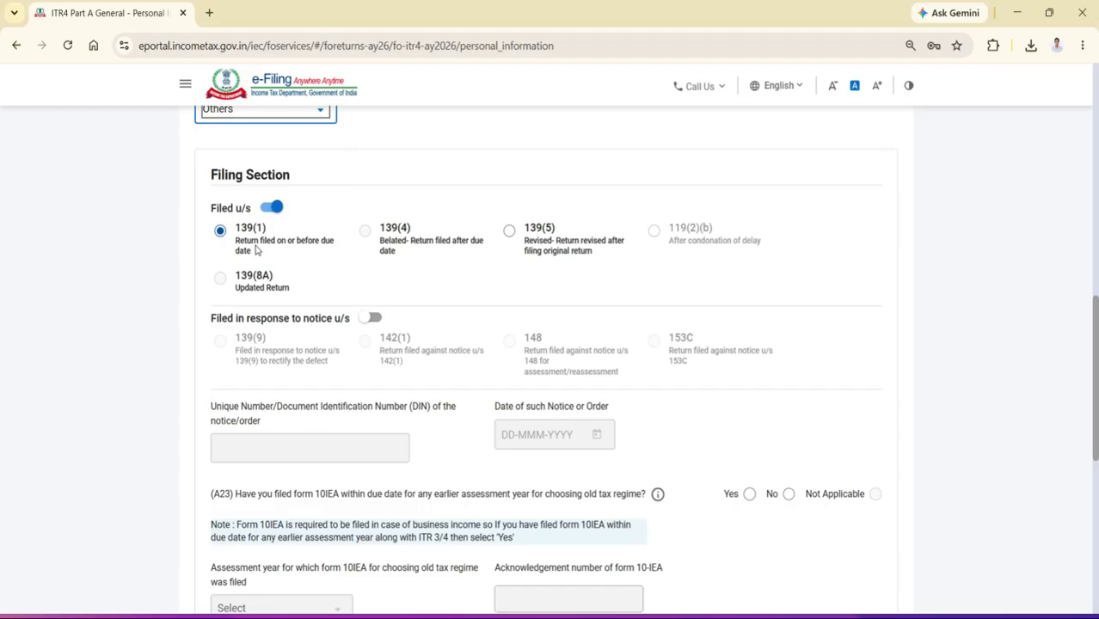
Answer No to both form 10IEA questions, for earlier and current assessment years, and confirm the personal information schedule
scroll(686, 320, "down", 1)
scroll(791, 356, "down", 1)
left_click(788, 342)
scroll(792, 349, "down", 3)
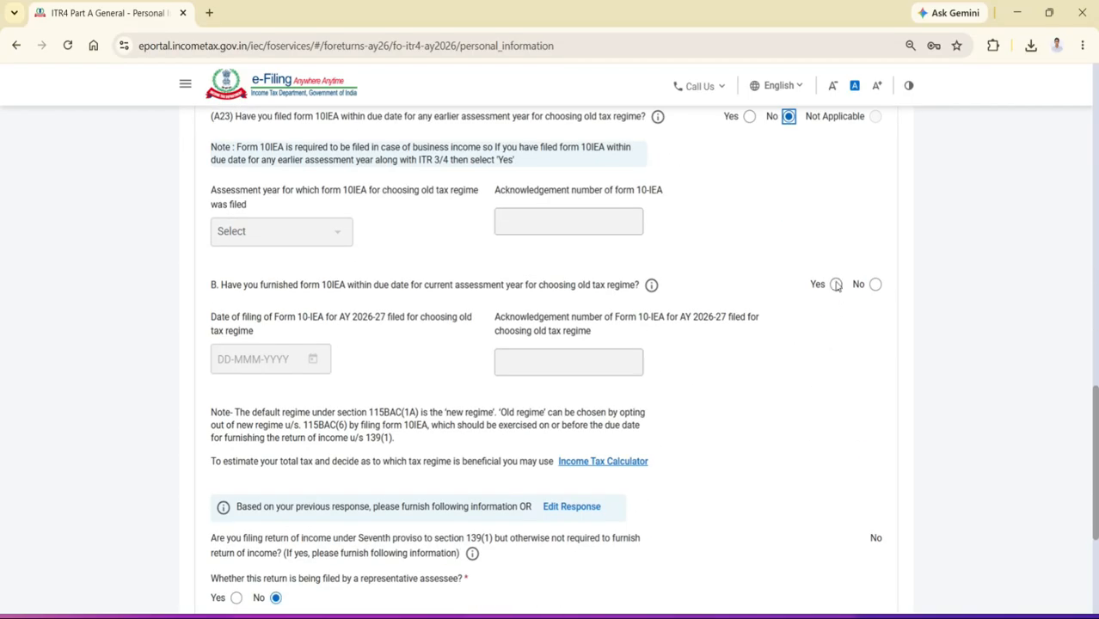
left_click(876, 284)
scroll(767, 403, "down", 1)
scroll(765, 402, "down", 3)
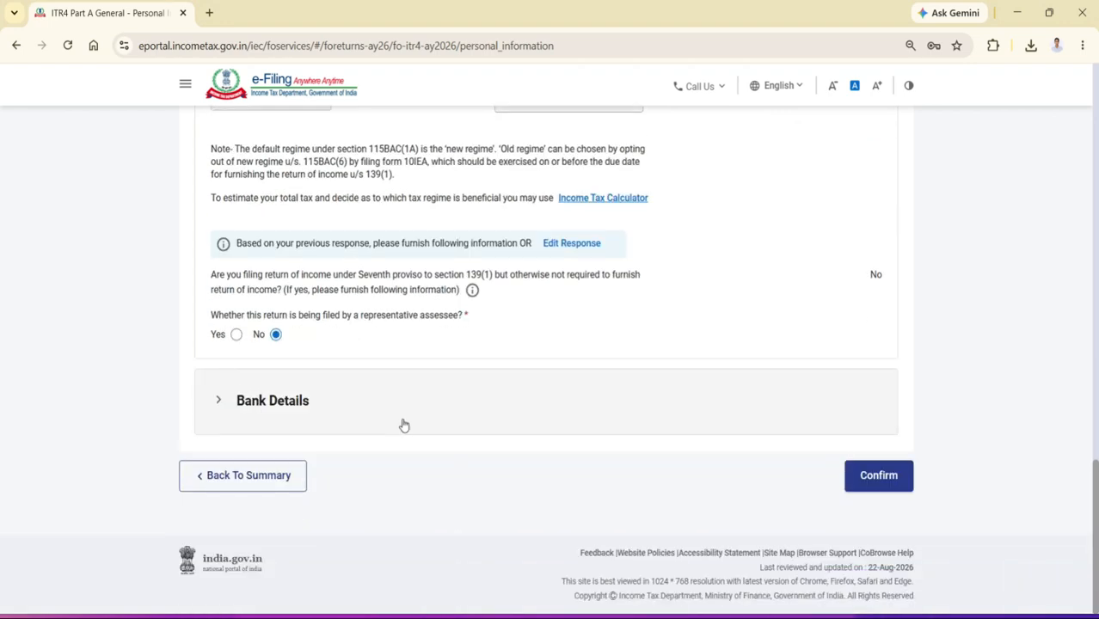
left_click(891, 489)
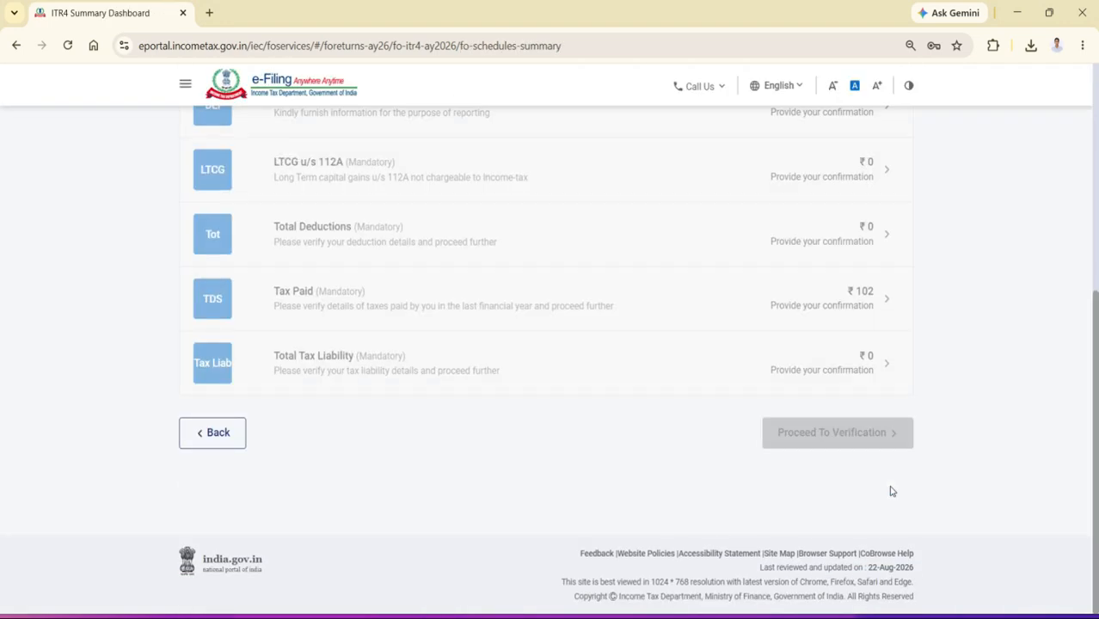
Open the Gross Total Income schedule and start editing B1. Income from Business & Profession
scroll(624, 344, "up", 4)
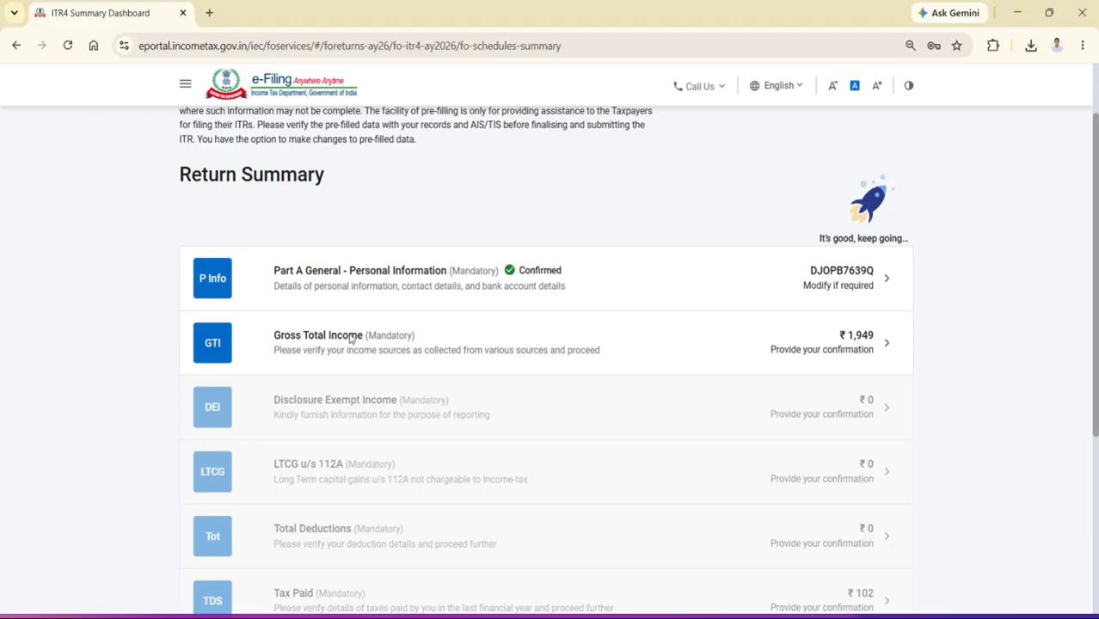
left_click(422, 341)
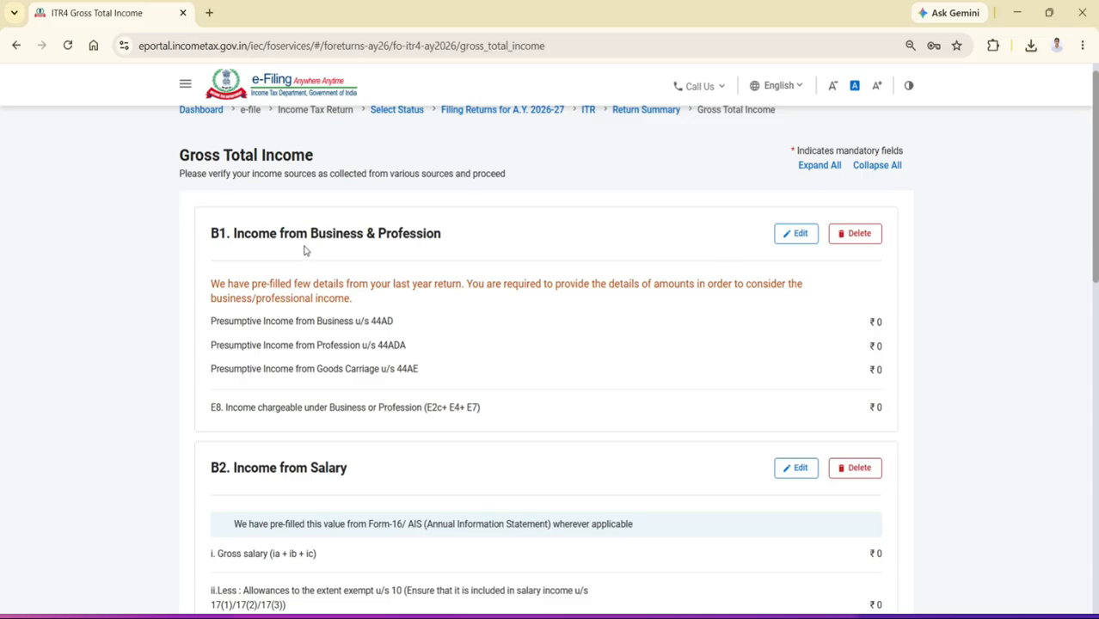
left_click(800, 235)
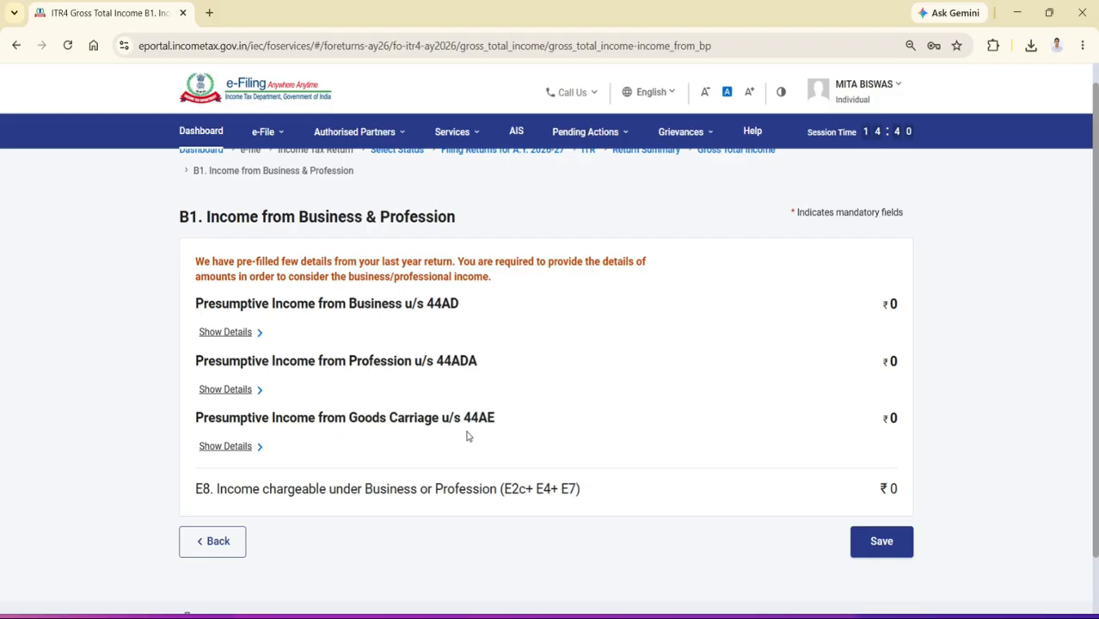
Add a business entry under Presumptive Income from Goods Carriage u/s 44AE with the name RAHUL TTRANSPORT
left_click(226, 446)
scroll(447, 451, "down", 2)
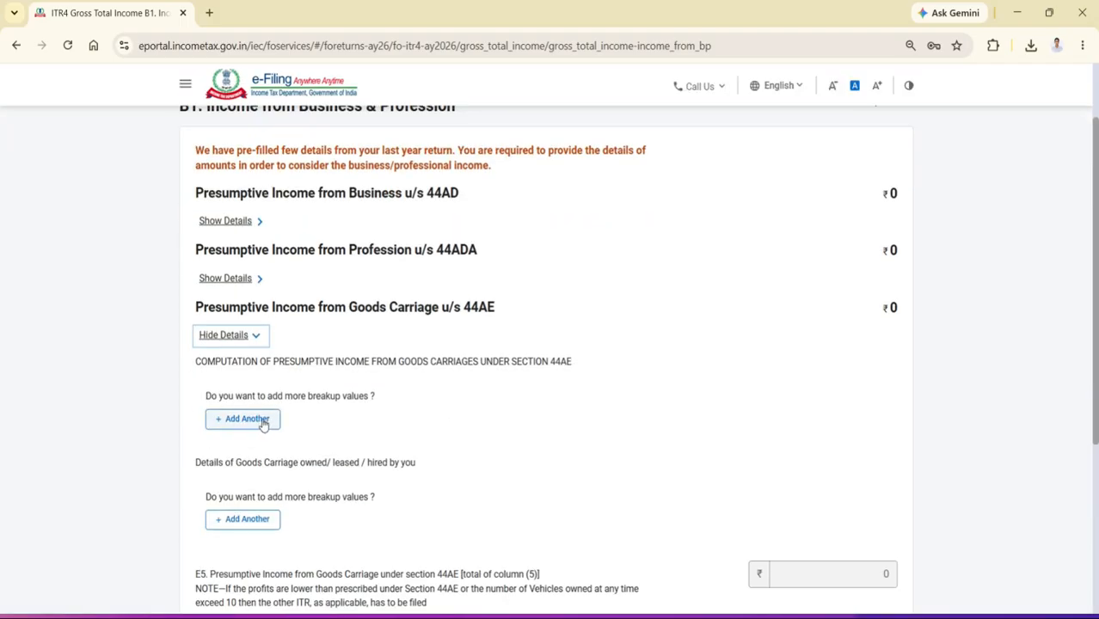
left_click(246, 420)
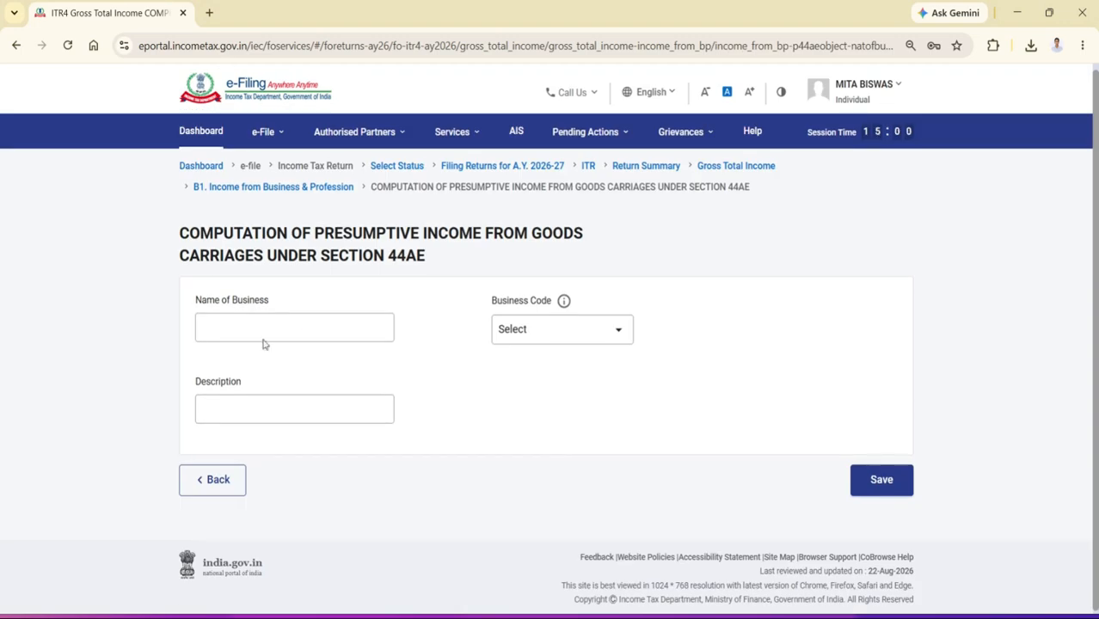
left_click(263, 331)
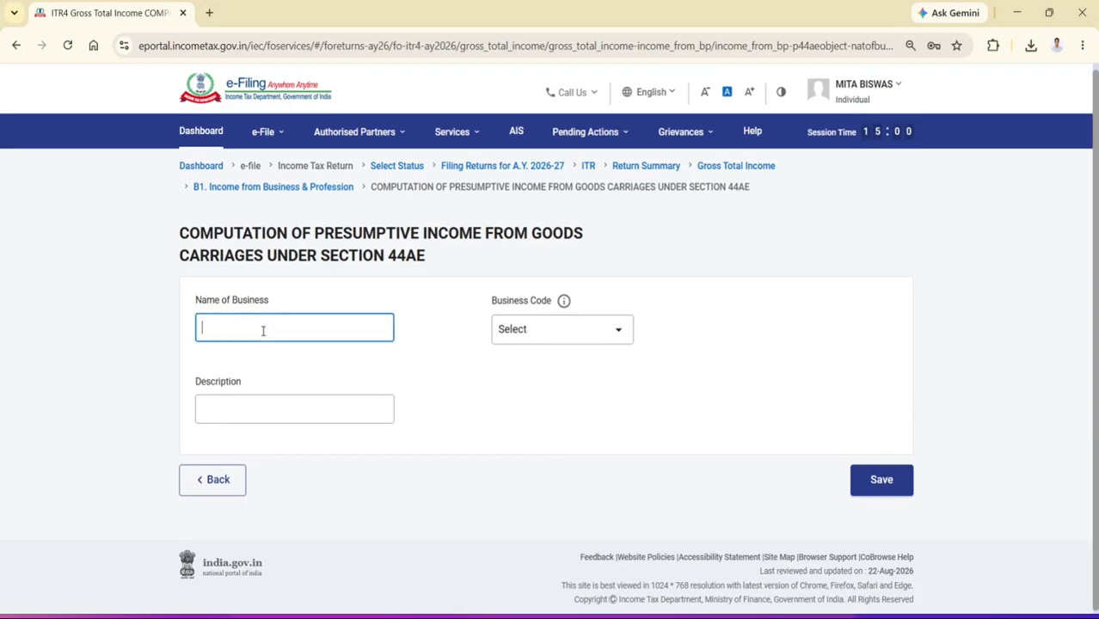
type("RAHUL TTRANSPORT")
Set the business code to 11008-Freight transport by road, describe it as GOODS TRANSPORT, and save the entry
left_click(510, 332)
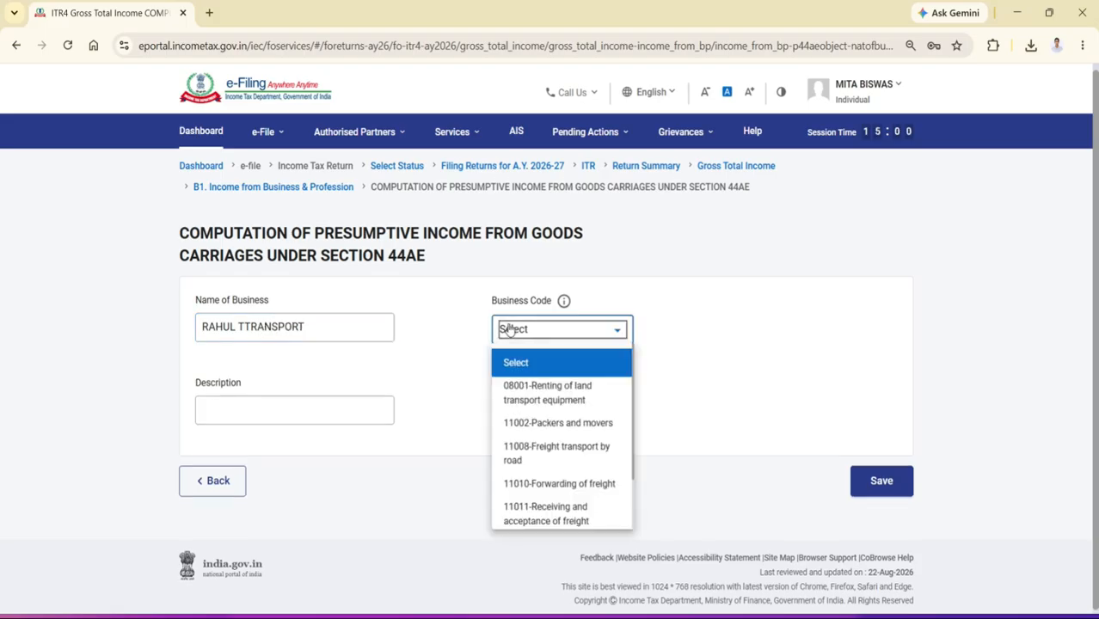
left_click(575, 454)
left_click(576, 455)
left_click(279, 426)
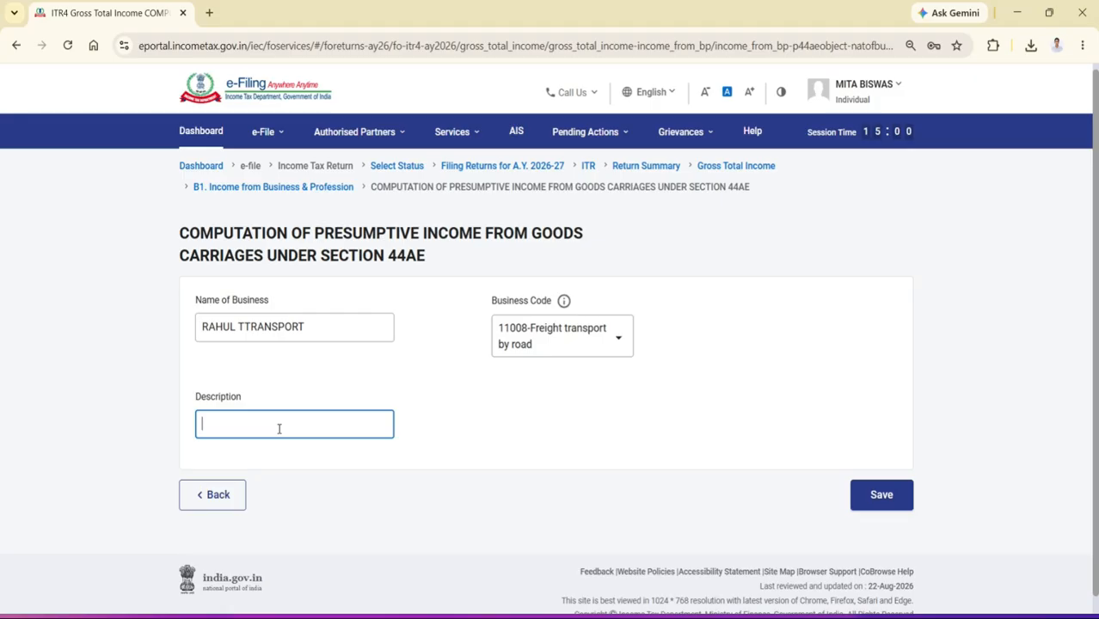
type("GOODS TRANSPO")
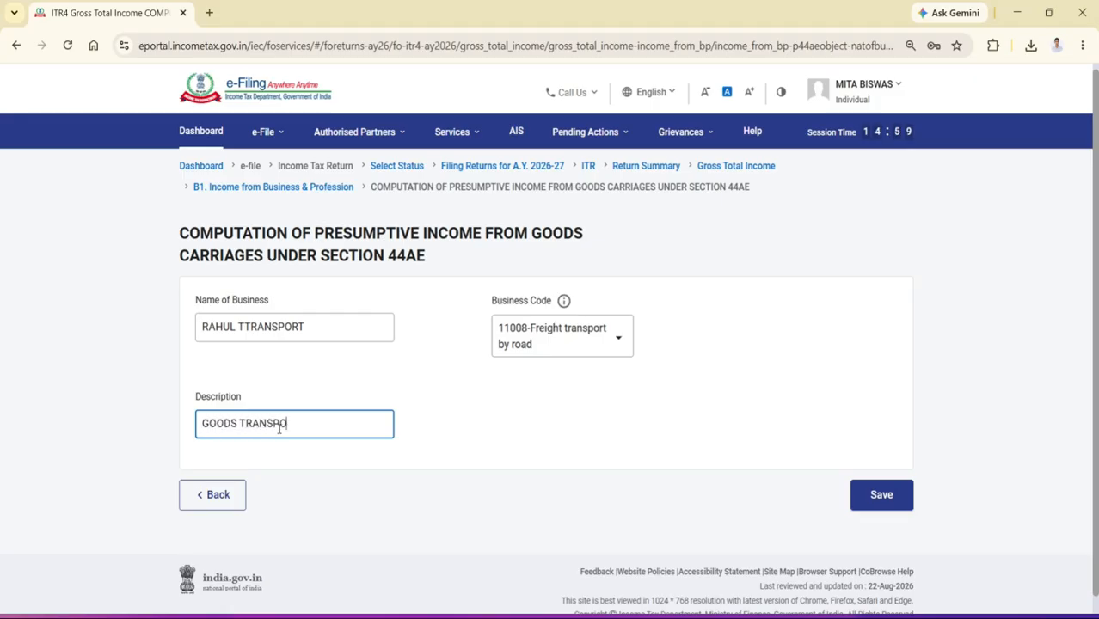
type("RT")
left_click(881, 496)
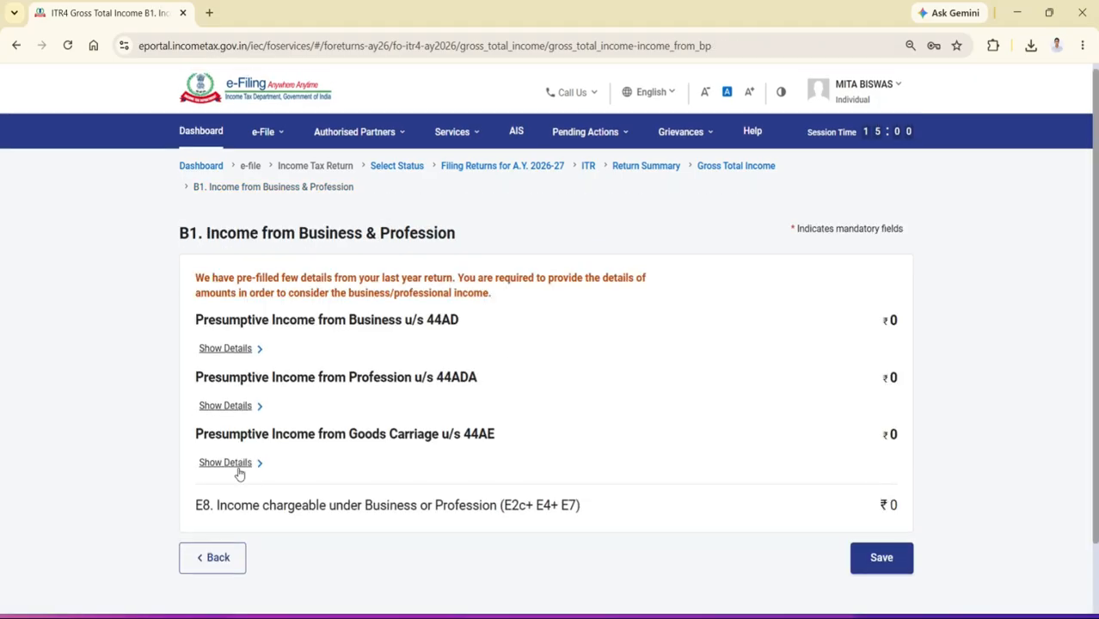
left_click(237, 465)
scroll(457, 468, "down", 5)
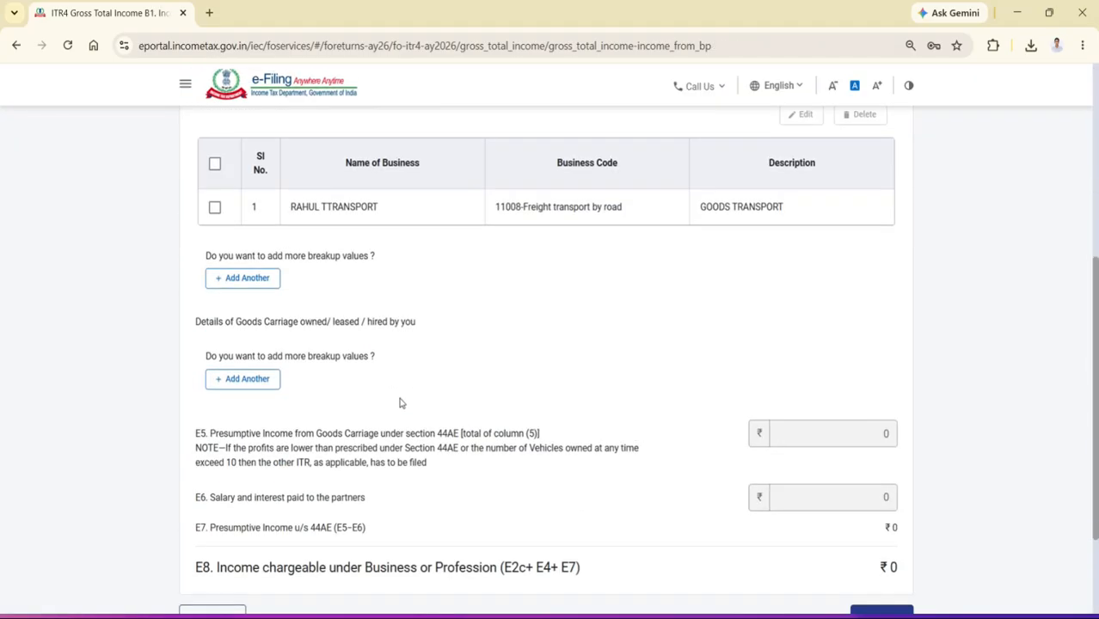
left_click(272, 381)
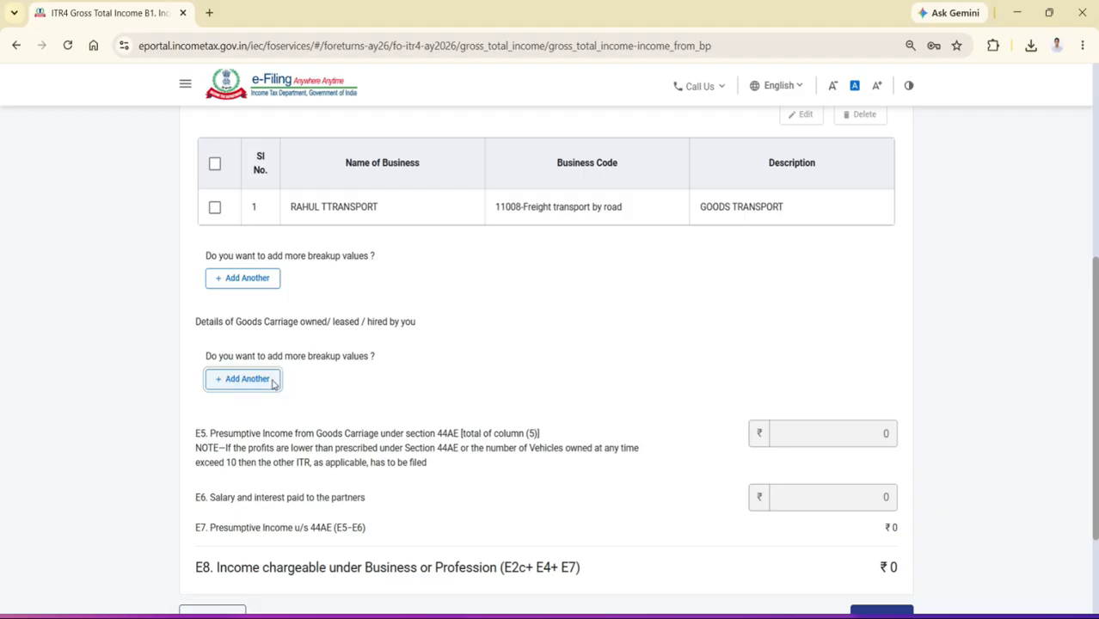
left_click(286, 285)
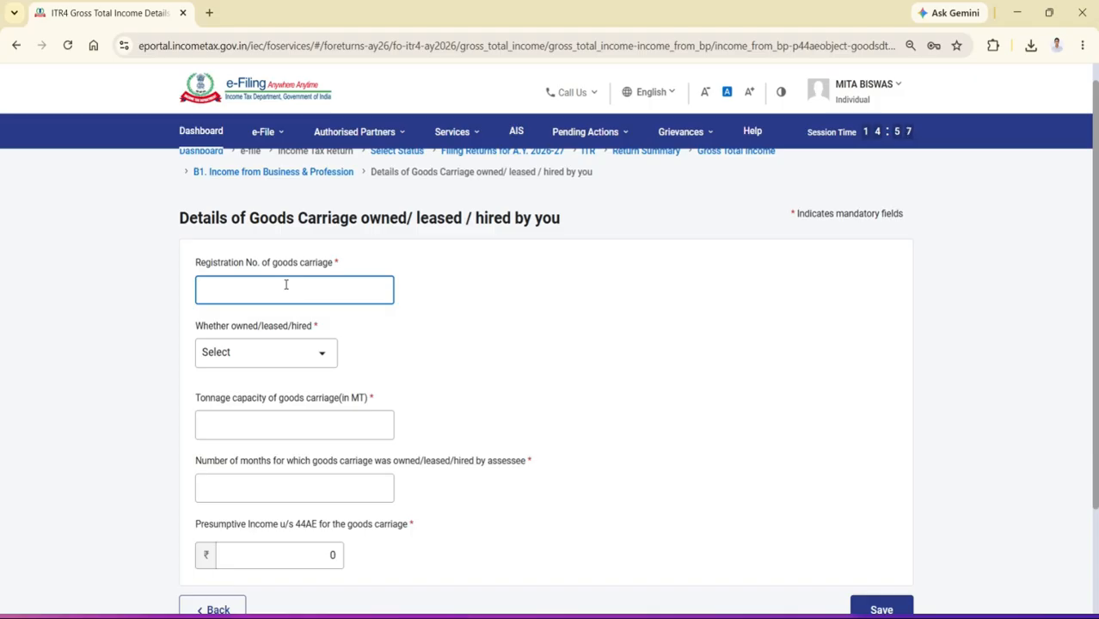
type("DL10D1111")
left_click(281, 356)
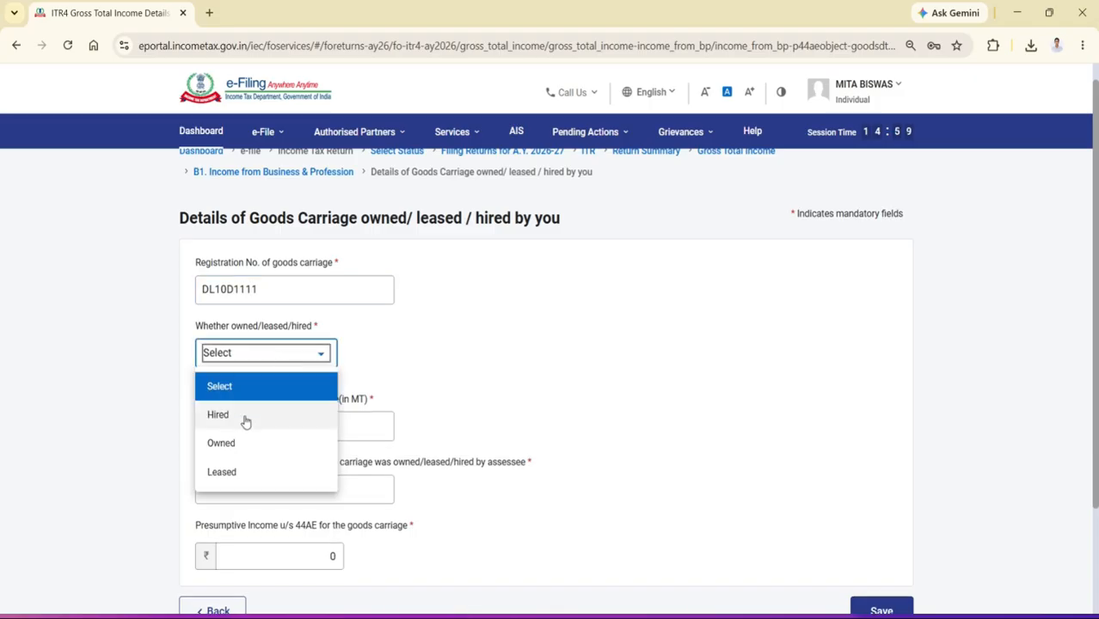
left_click(241, 444)
Enter a tonnage capacity of 10 MT, 12 months and presumptive income of 90000 for the carriage, and save it
left_click(253, 425)
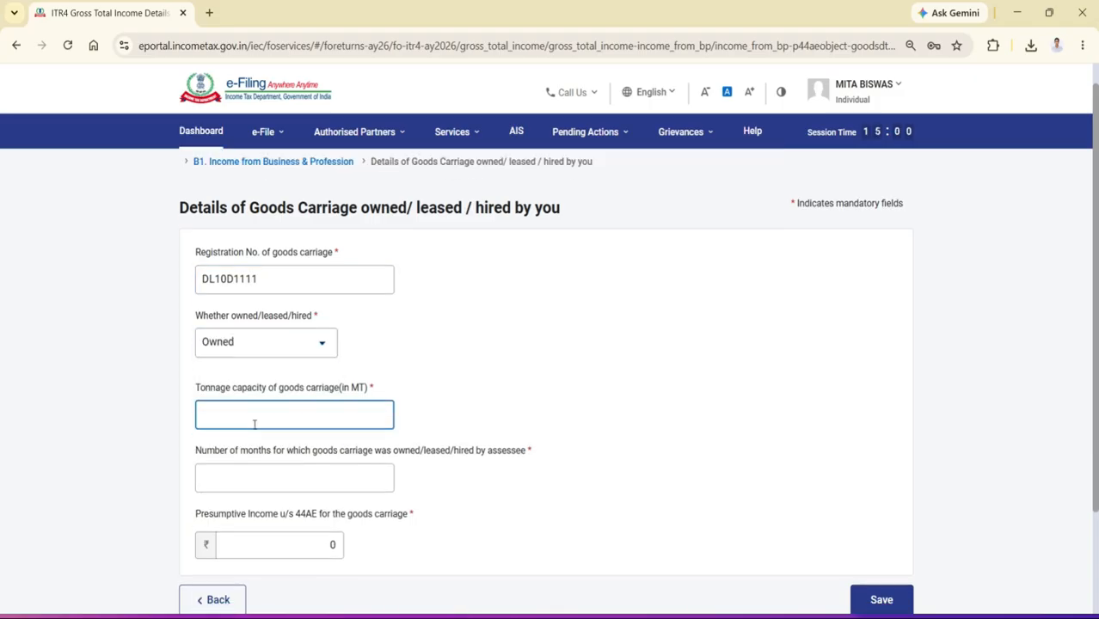
scroll(255, 425, "down", 2)
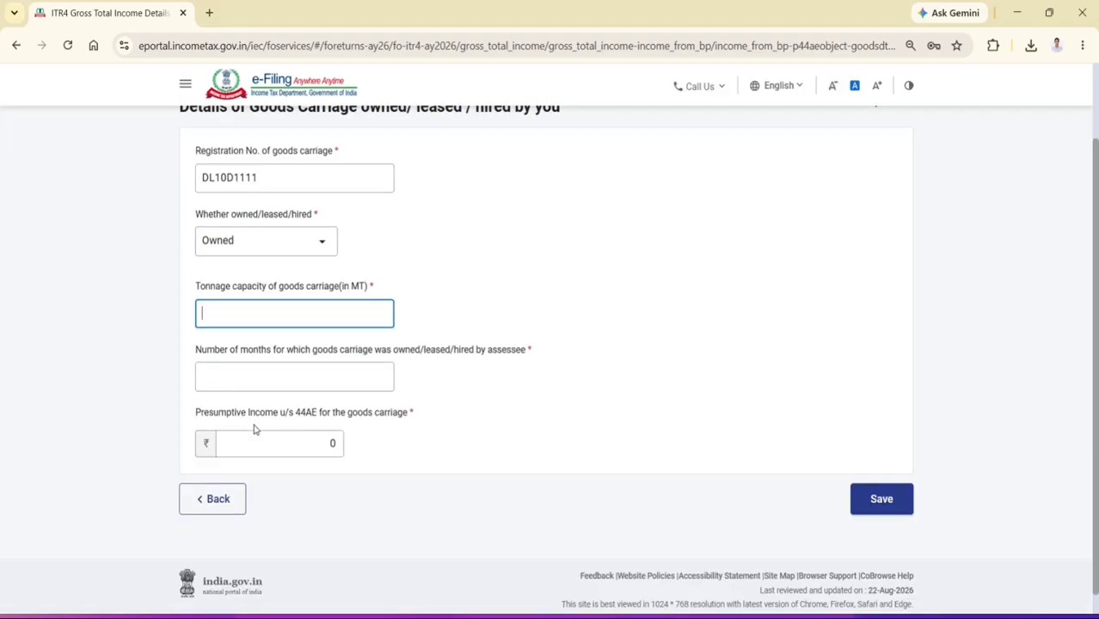
type("10")
left_click(346, 380)
type("12")
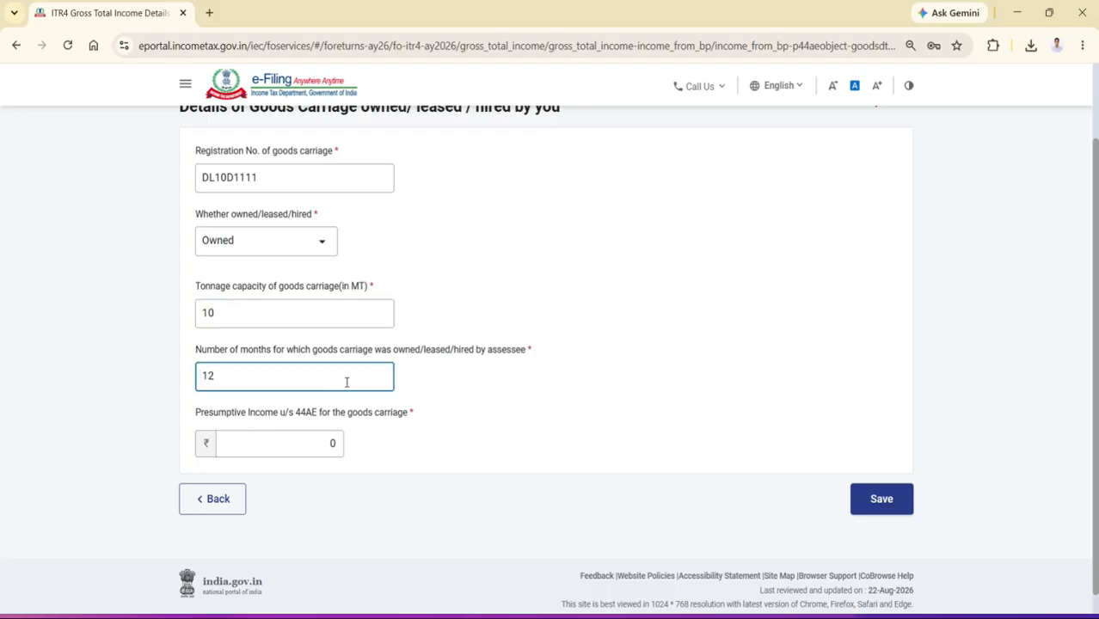
left_click(318, 442)
left_click(706, 618)
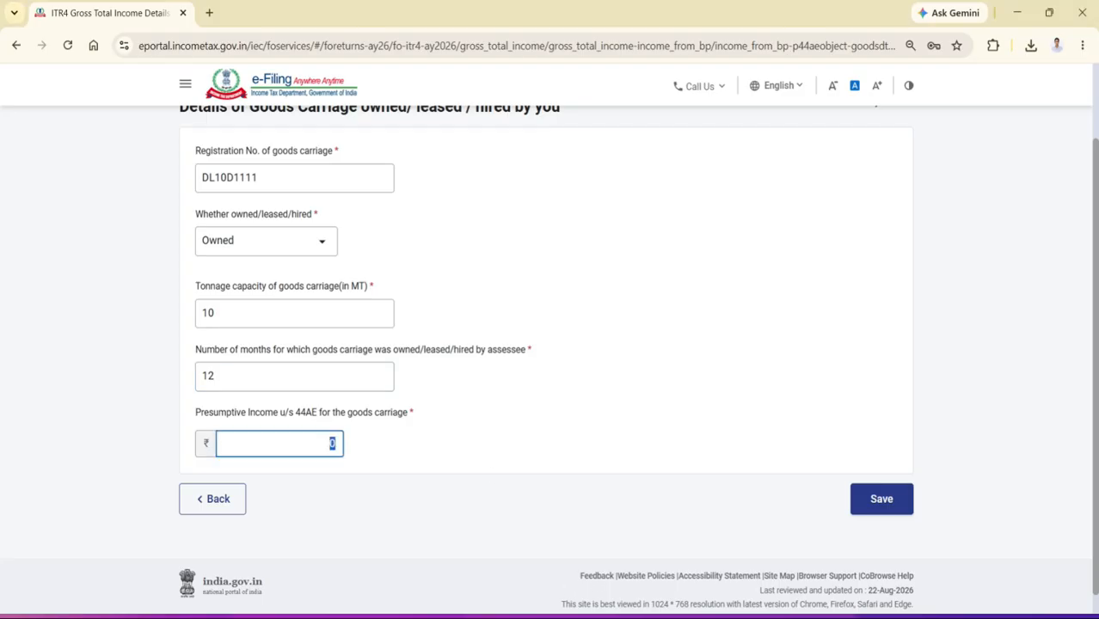
type("90000")
left_click(878, 506)
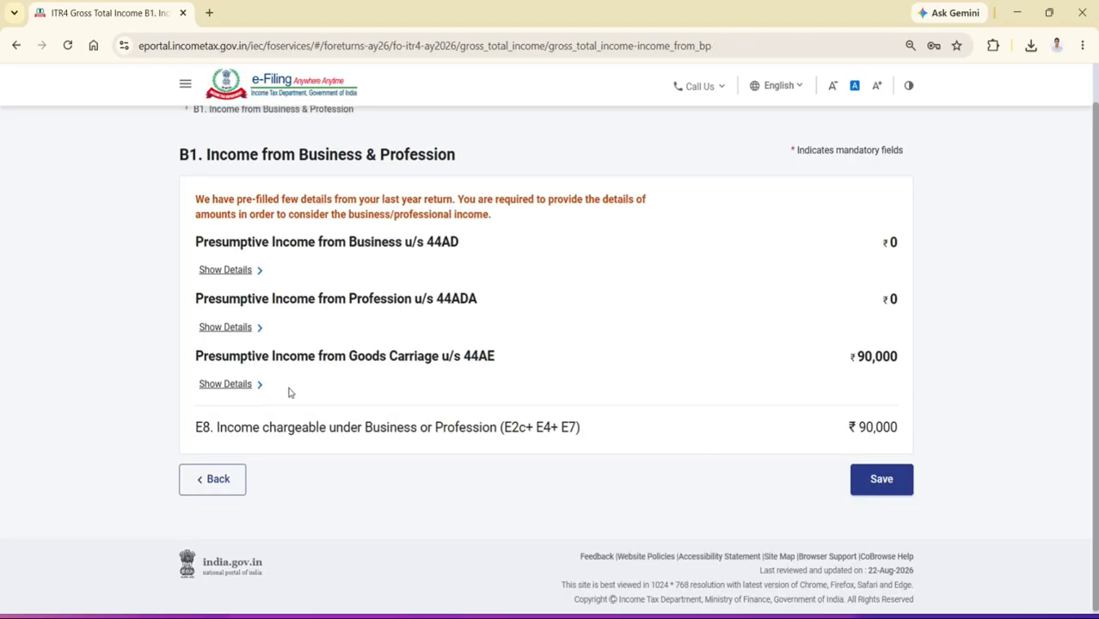
Add a second goods carriage under section 44AE with registration number DL10D1234 and mark it as Owned
left_click(233, 386)
scroll(454, 417, "down", 2)
scroll(454, 417, "down", 4)
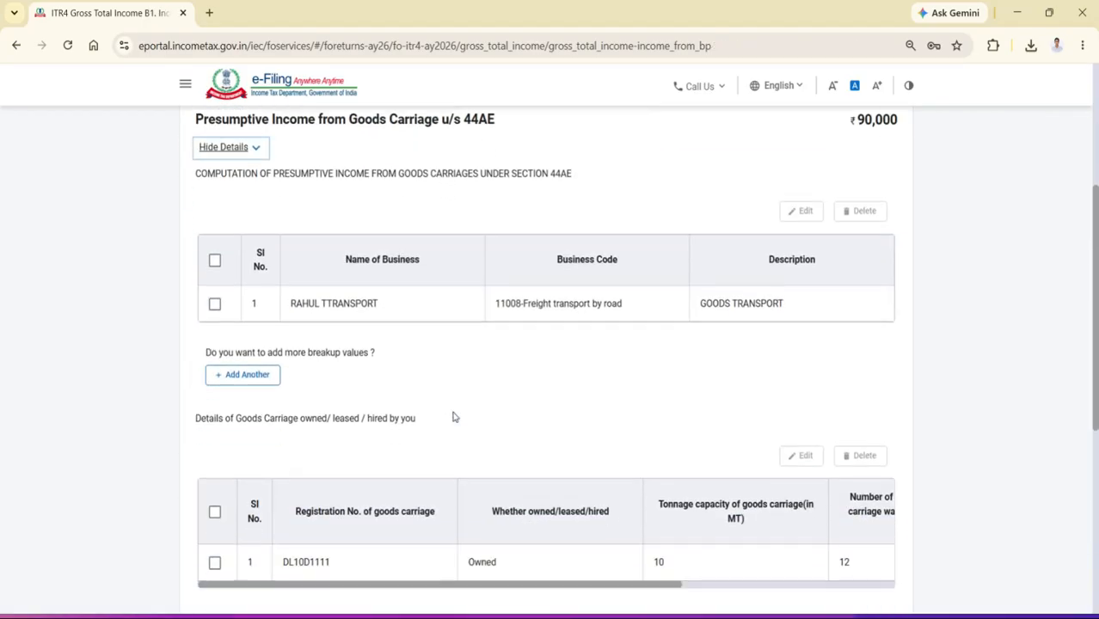
left_click(260, 425)
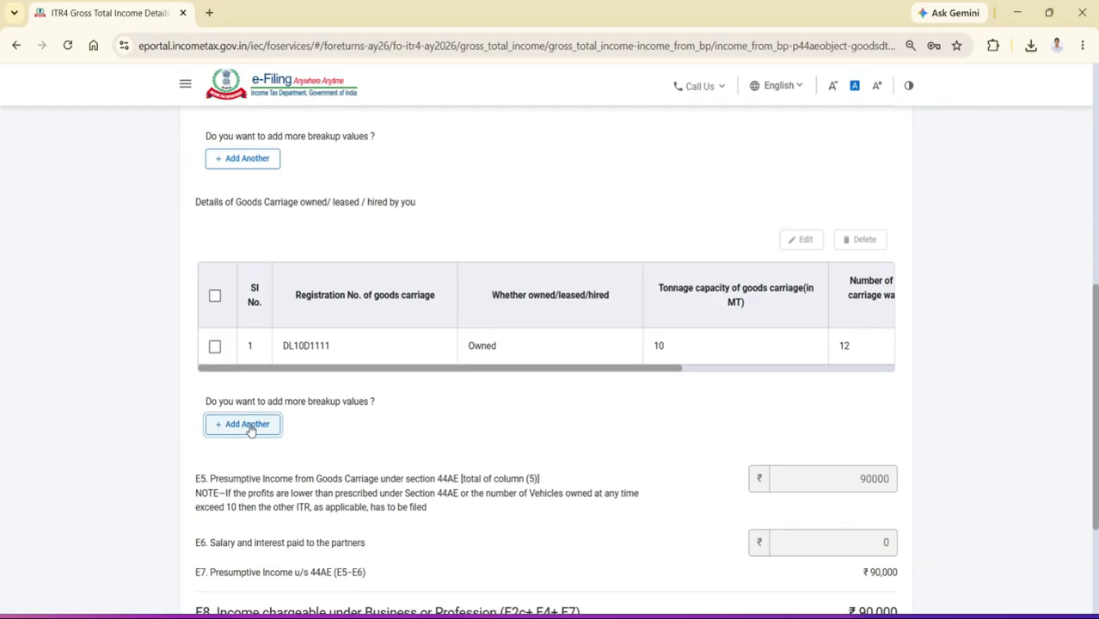
left_click(308, 292)
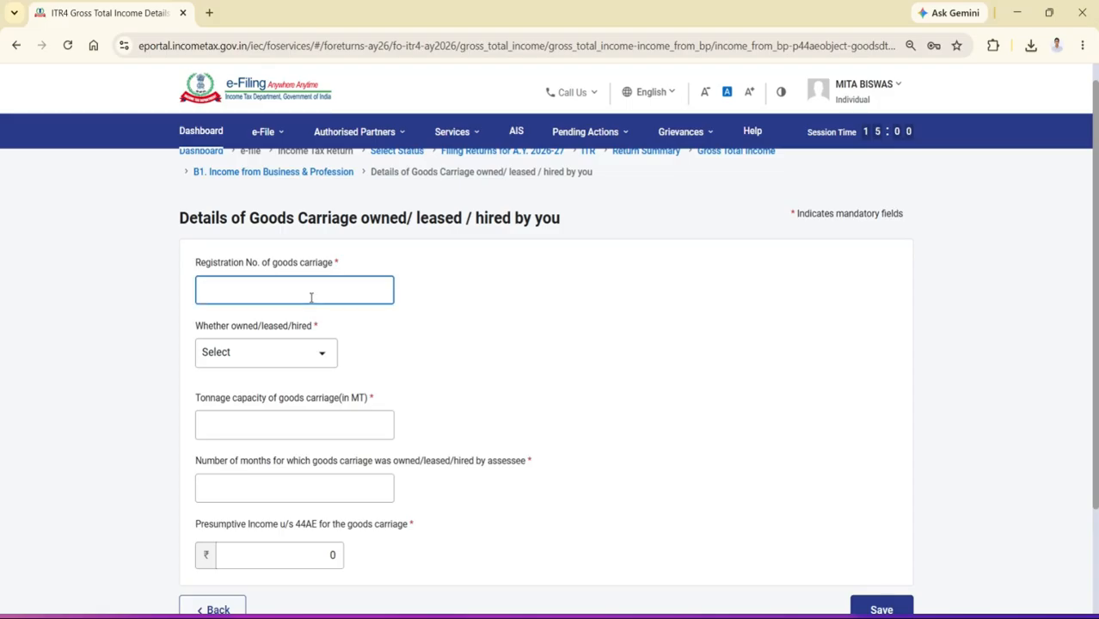
type("DL10D1234")
left_click(265, 354)
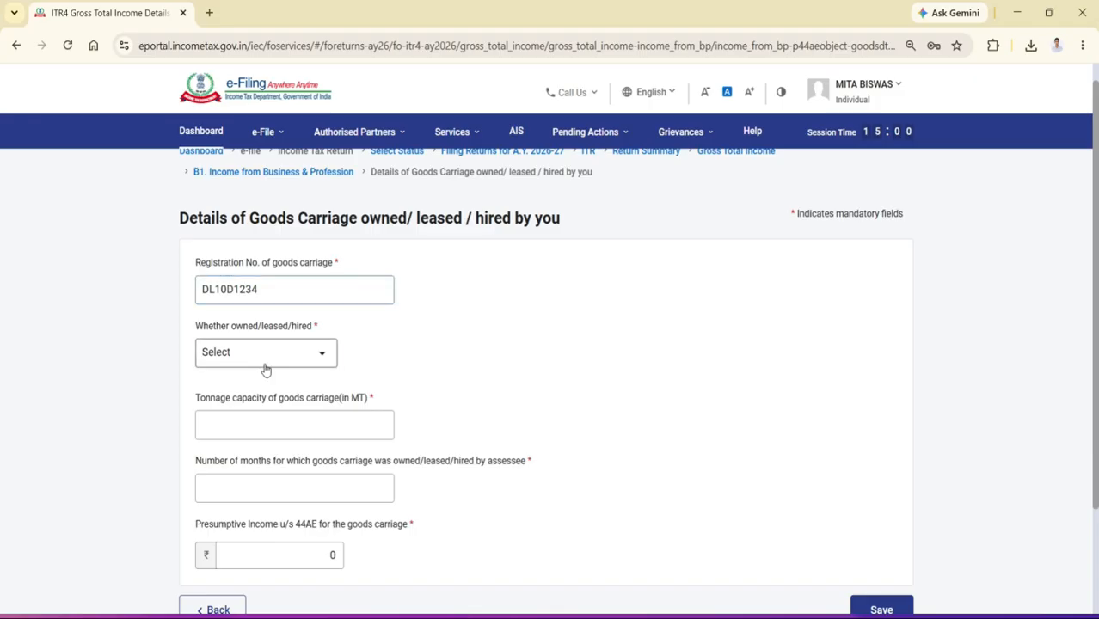
left_click(248, 417)
left_click(253, 357)
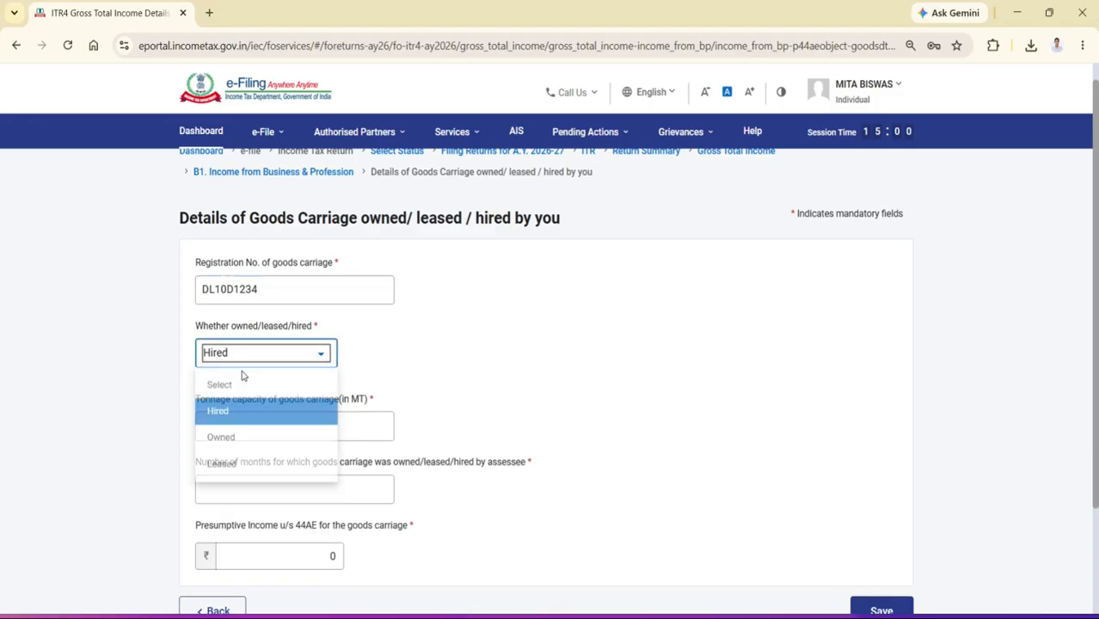
left_click(228, 444)
Set the second carriage's tonnage capacity to 16 MT and its number of months owned to 12
scroll(238, 441, "down", 1)
left_click(256, 315)
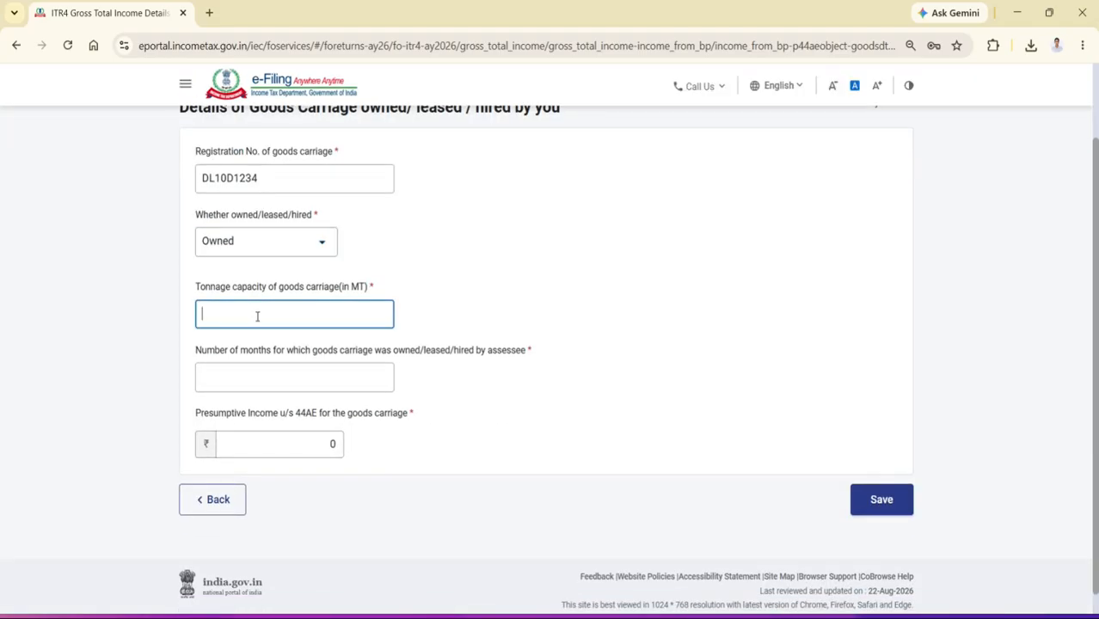
key("alt+Tab")
key("alt+Tab")
type("16")
left_click(347, 375)
type("12")
Enter 192000 as the second carriage's presumptive income u/s 44AE and save the carriage
left_click(327, 438)
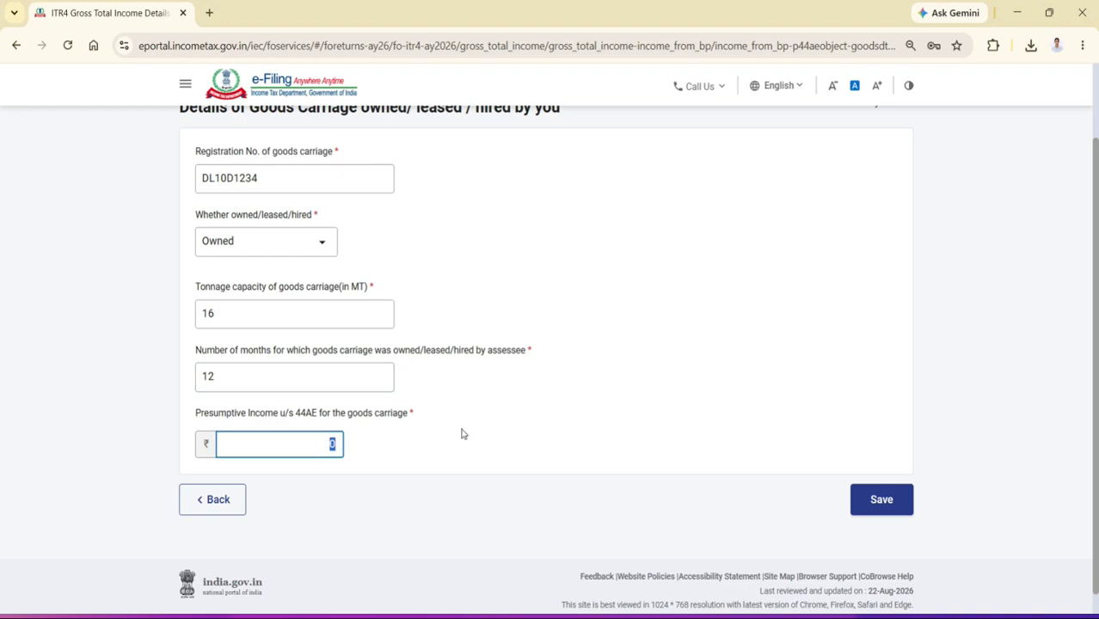
key("alt+Tab")
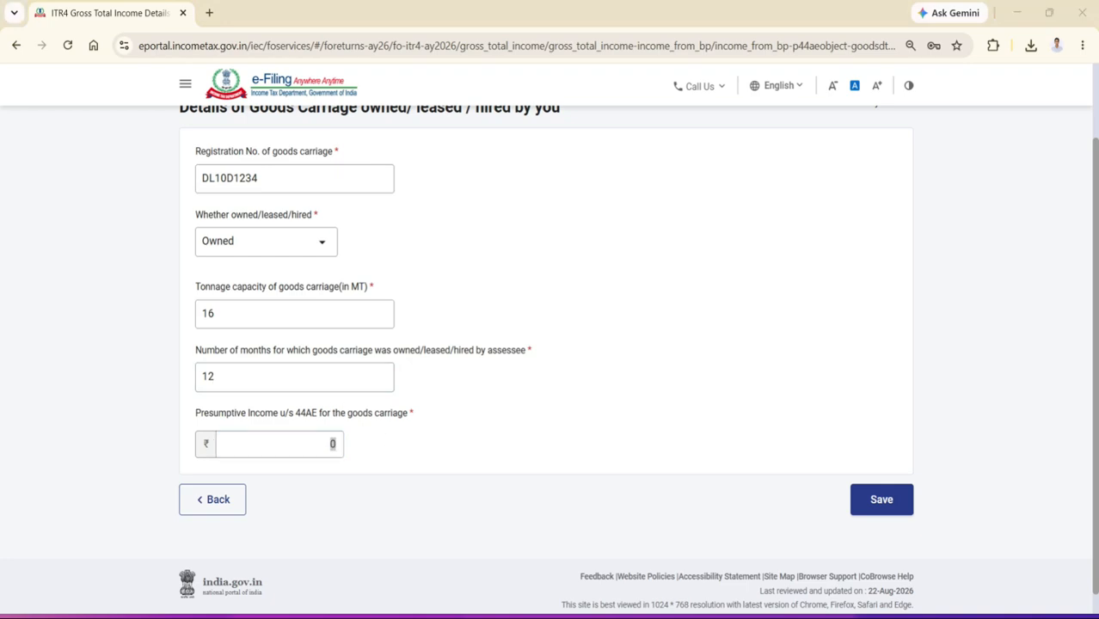
key("alt+Tab")
type("1")
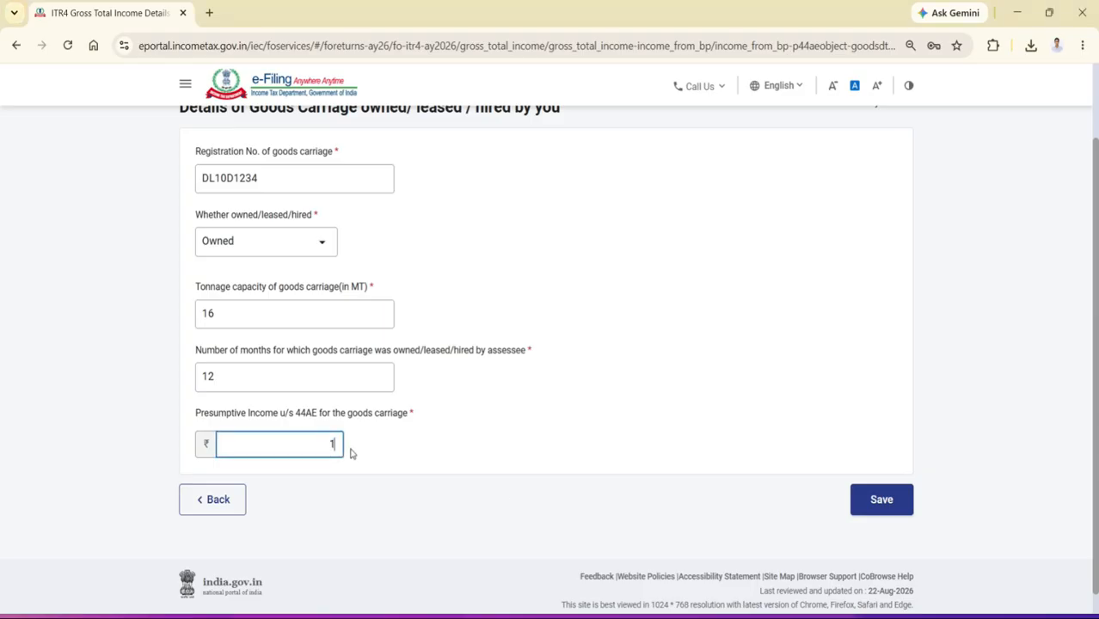
type("92000")
left_click(882, 507)
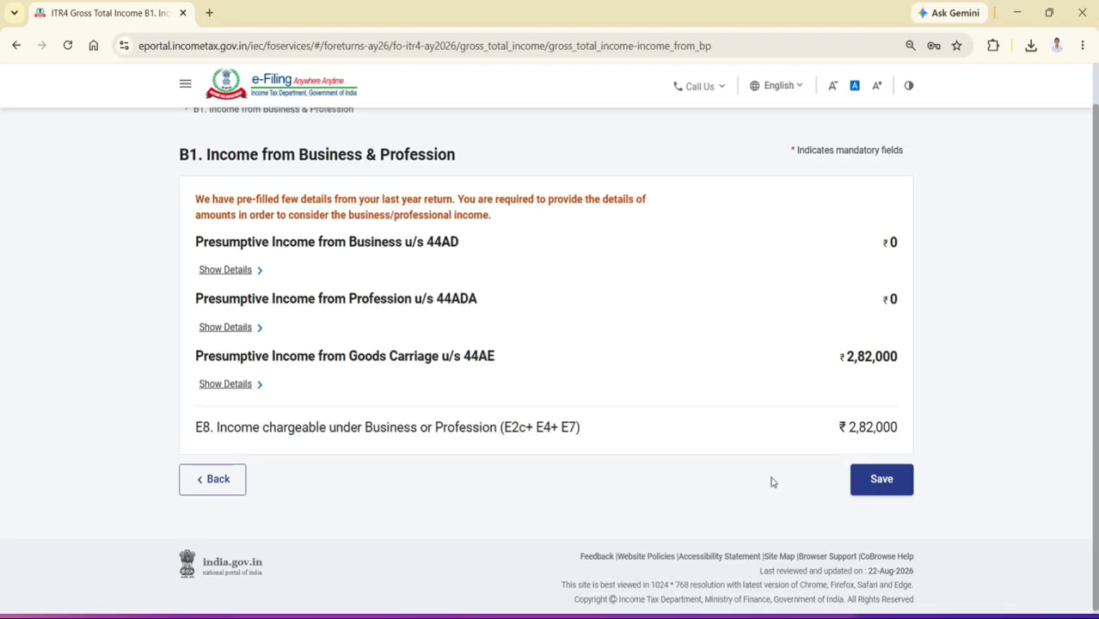
scroll(410, 411, "down", 4)
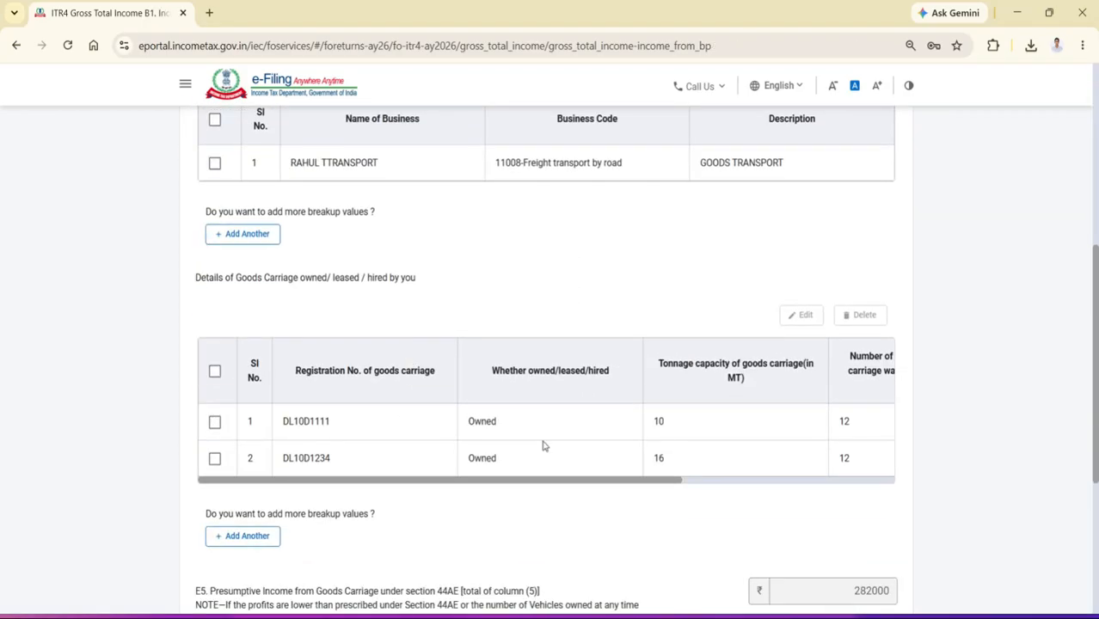
left_click_drag(547, 484, 392, 487)
scroll(385, 482, "down", 1)
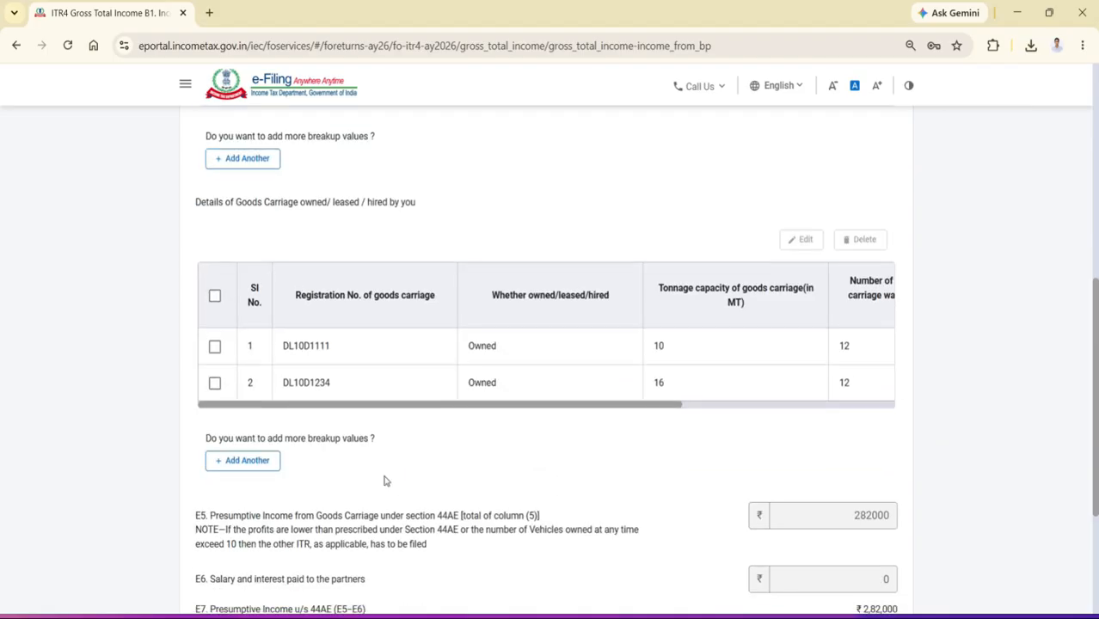
left_click(265, 460)
left_click(283, 294)
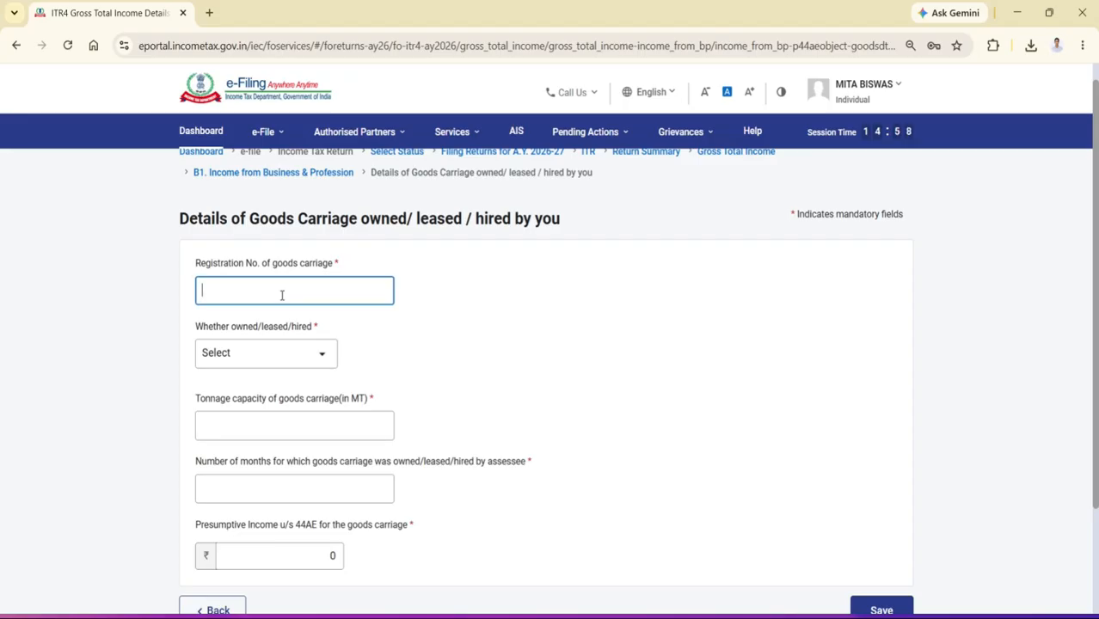
type("DL10D1232")
left_click(275, 356)
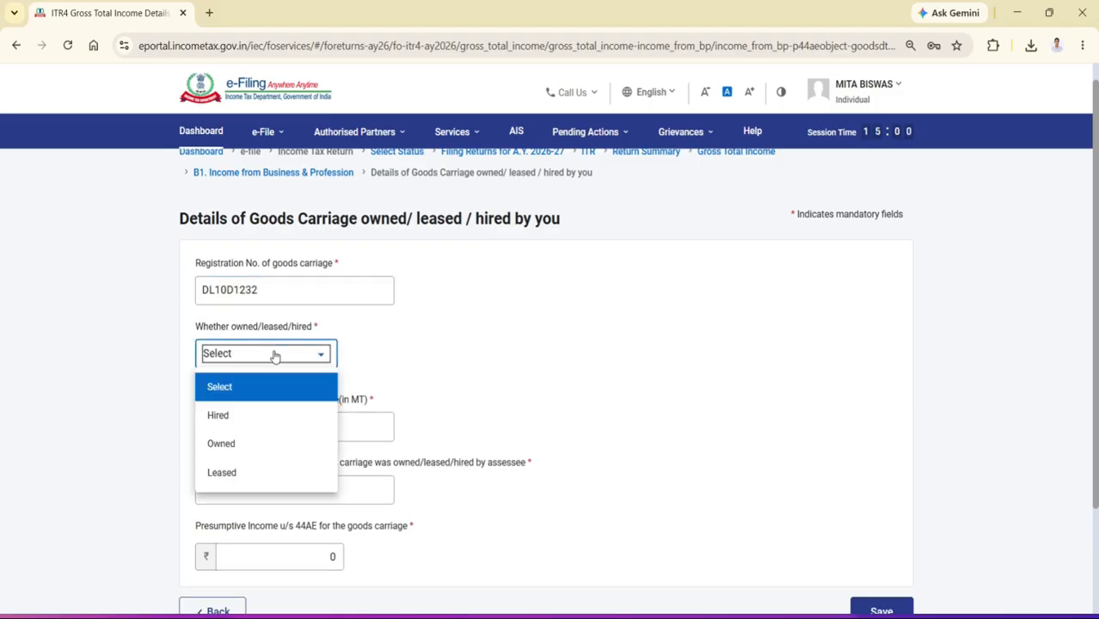
left_click(228, 444)
Set the third carriage's tonnage capacity to 8 MT and its number of months owned to 7
left_click(245, 419)
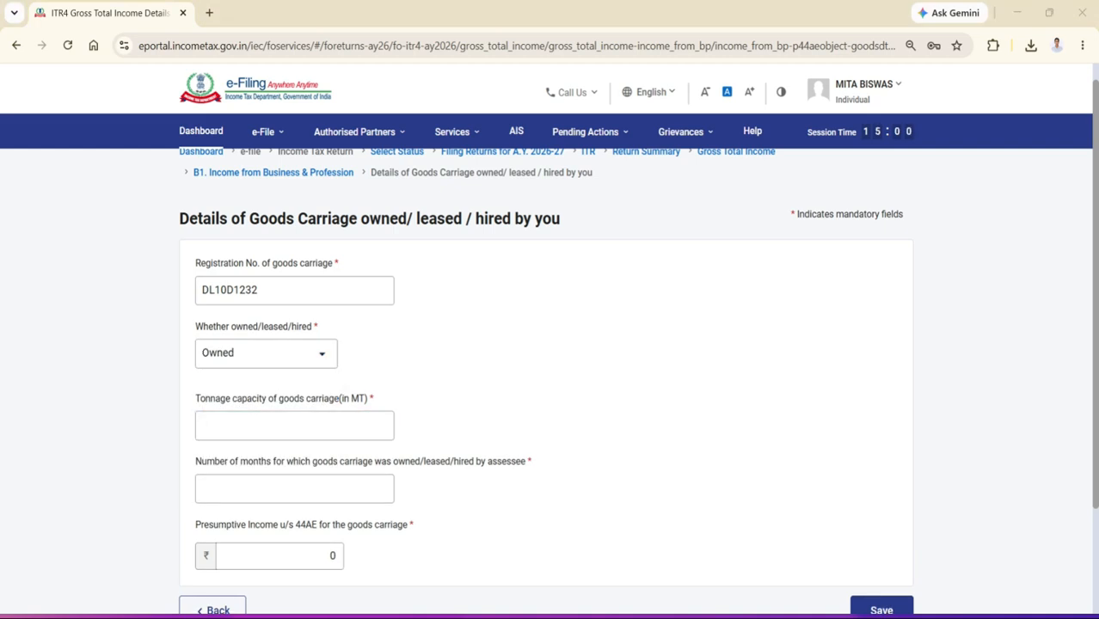
type("8")
left_click(270, 489)
type("7")
Enter 52500 as the third carriage's presumptive income u/s 44AE and save the carriage
scroll(266, 489, "down", 2)
left_click(287, 421)
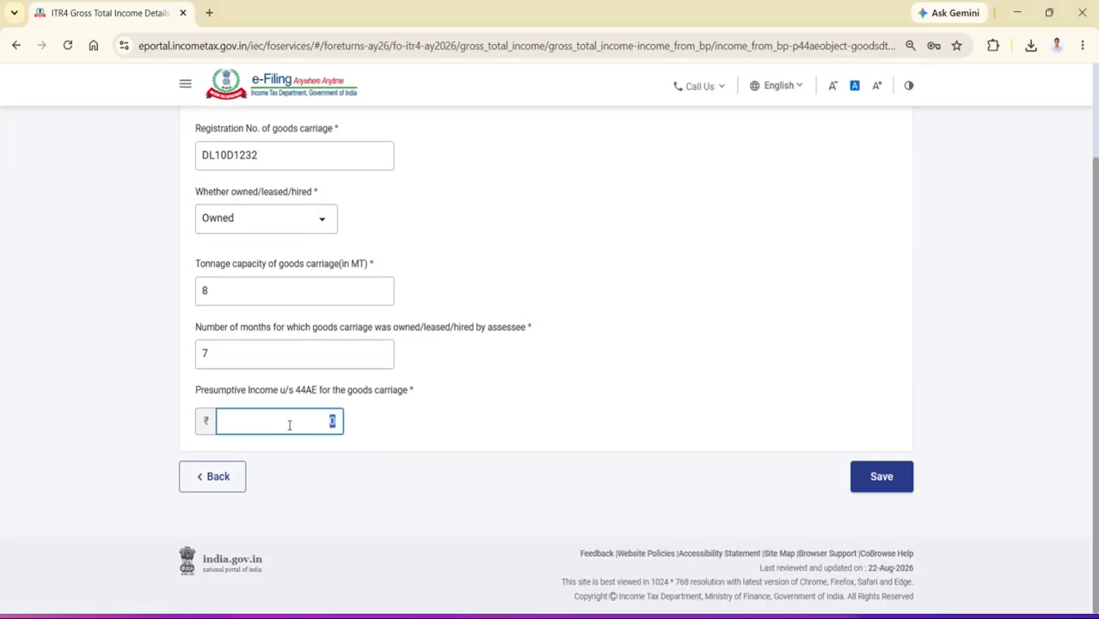
left_click(746, 616)
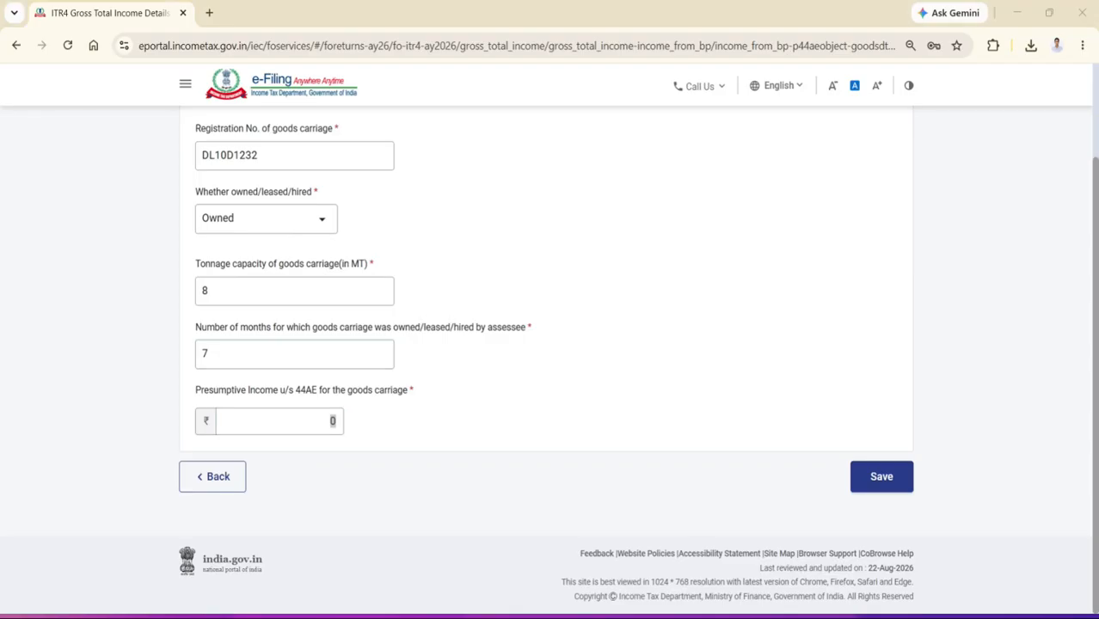
left_click(746, 616)
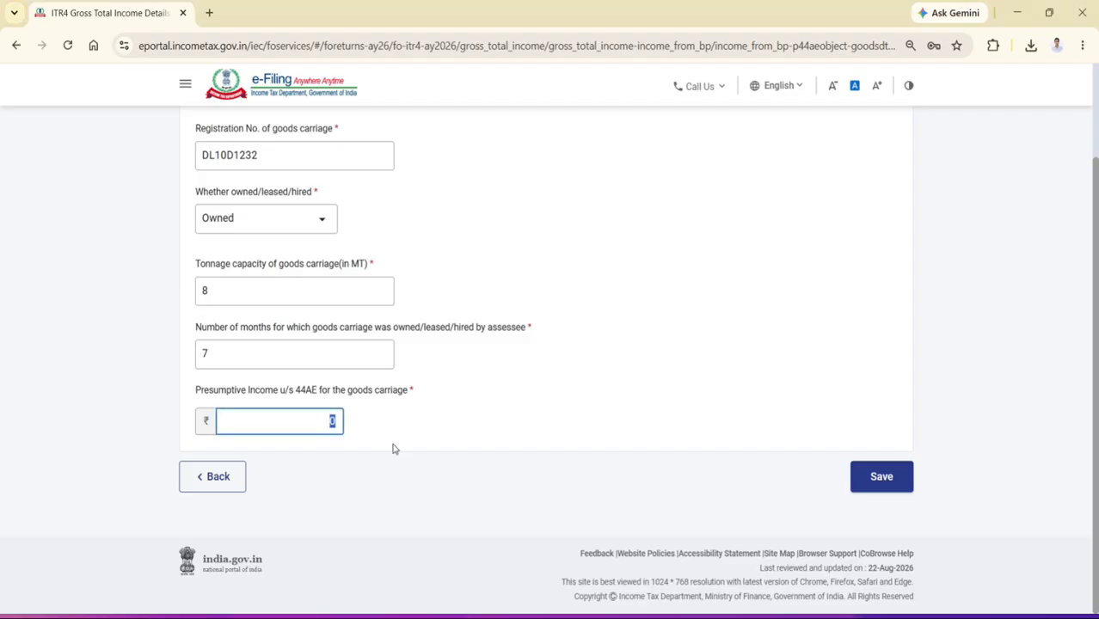
type("52500")
left_click(869, 487)
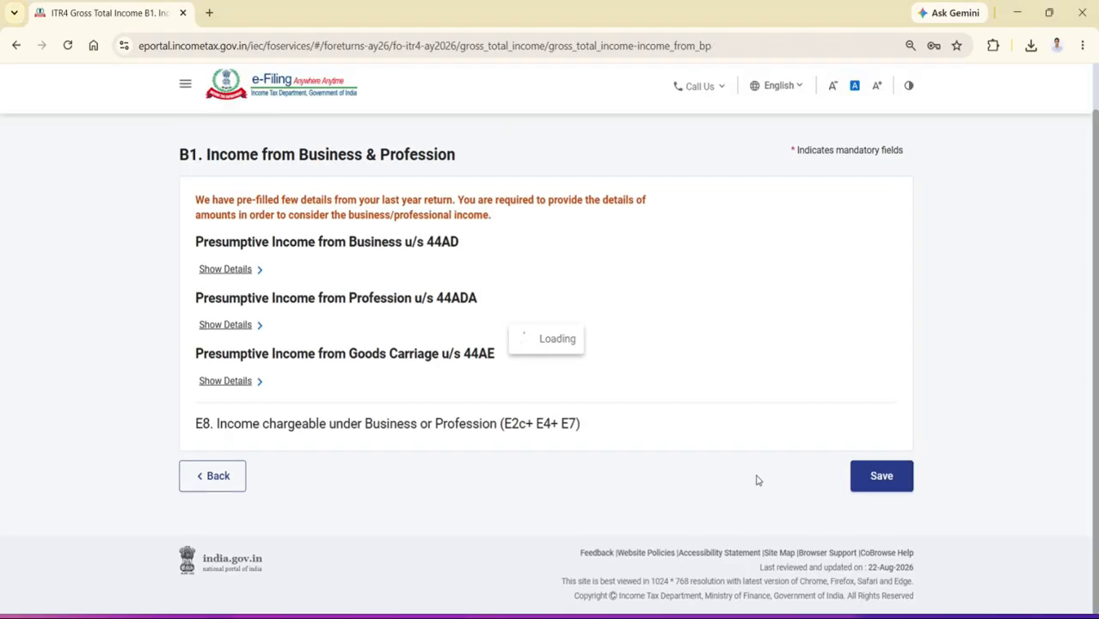
Review the goods carriage details and totals under section 44AE and save the Income from Business & Profession section
left_click(231, 384)
scroll(427, 422, "down", 5)
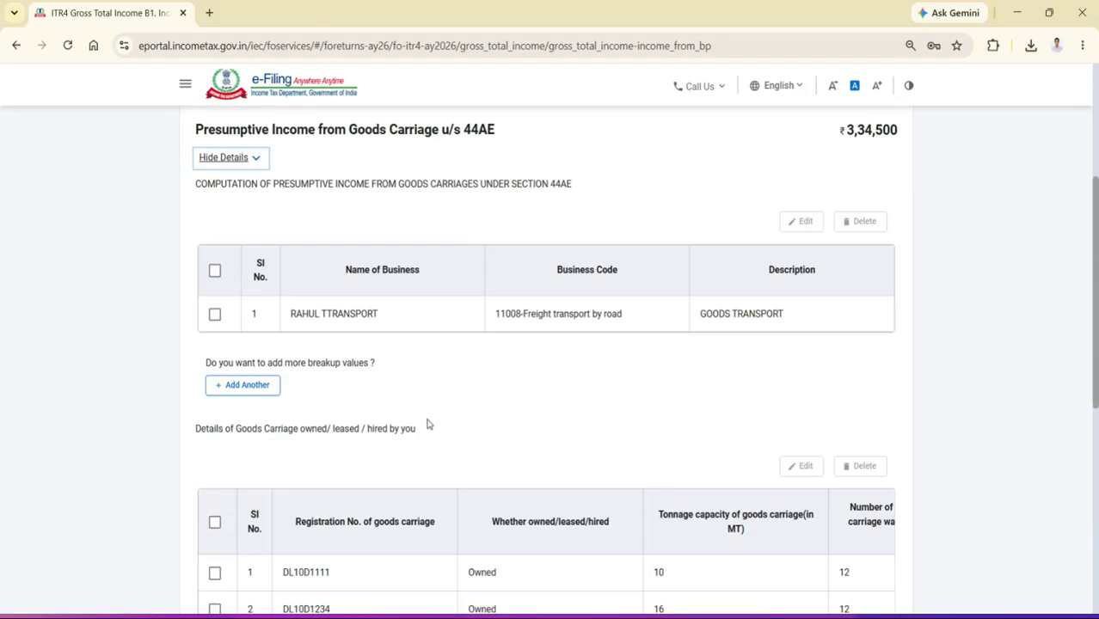
scroll(596, 464, "down", 2)
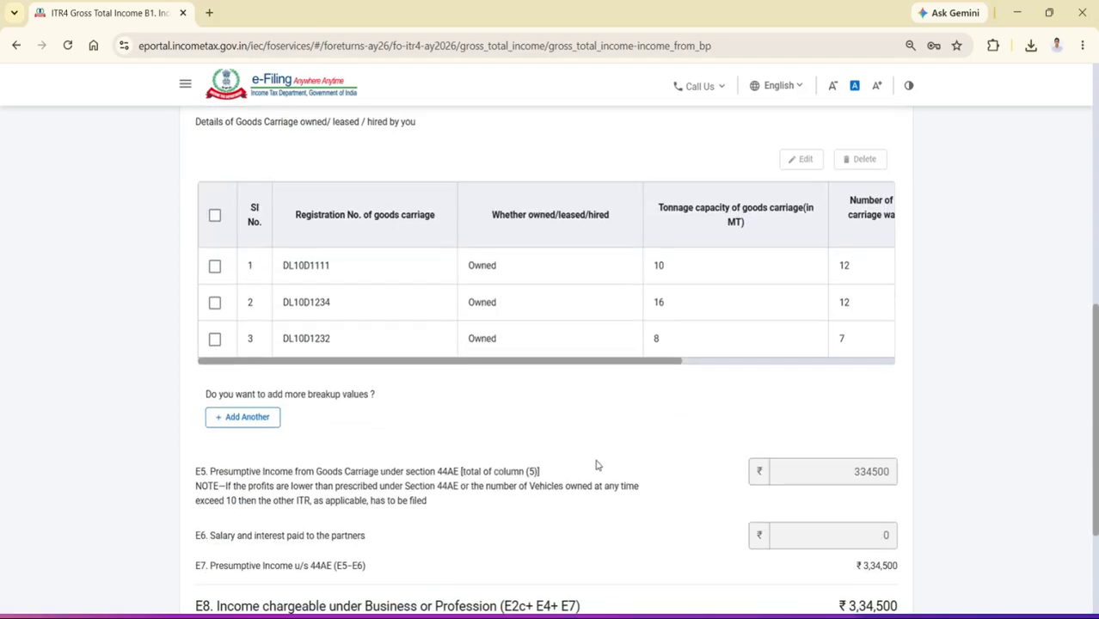
scroll(596, 465, "down", 1)
scroll(596, 465, "down", 1)
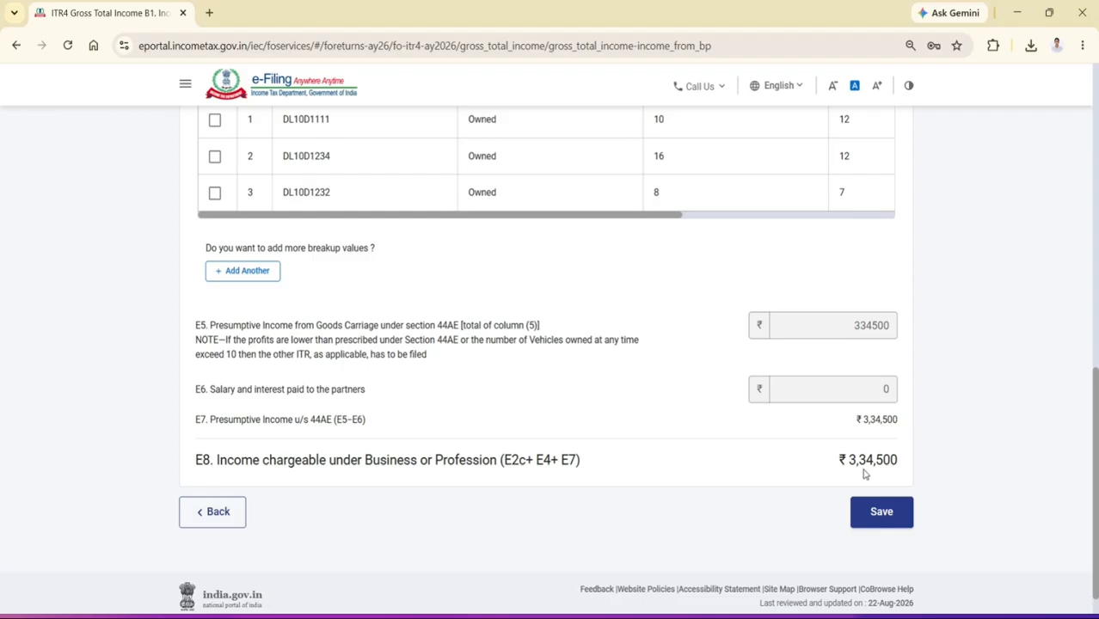
scroll(805, 434, "up", 5)
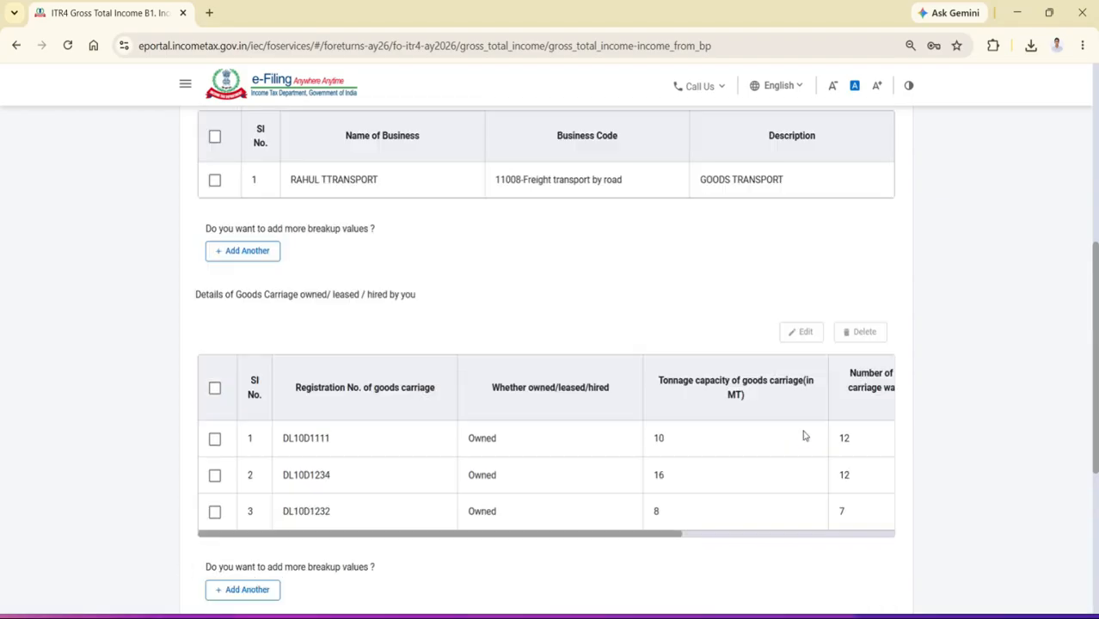
scroll(805, 437, "down", 4)
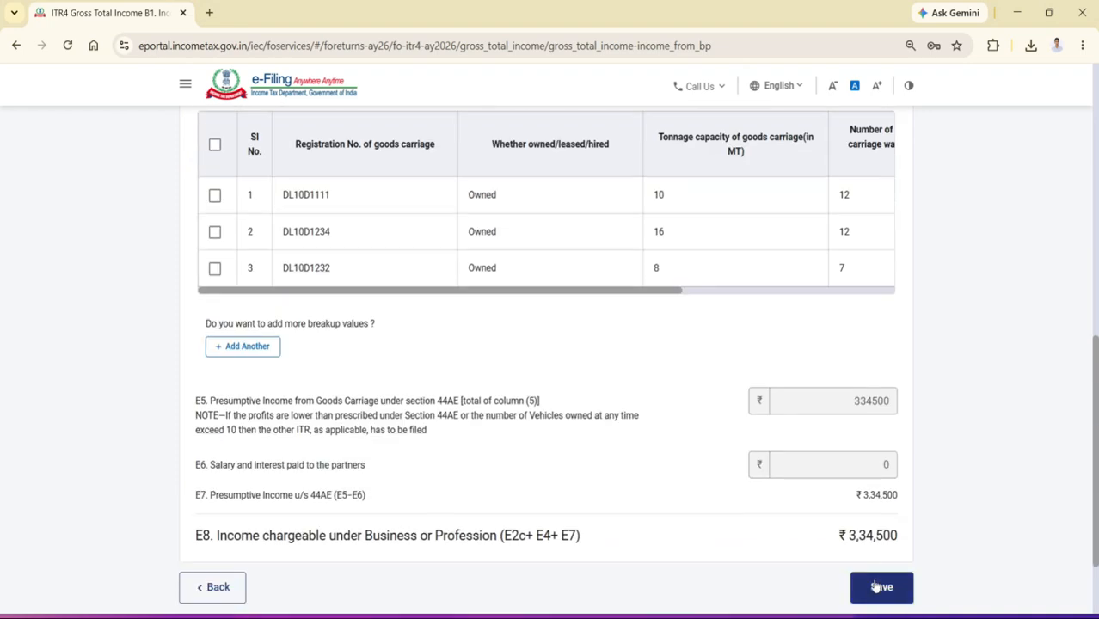
left_click(880, 588)
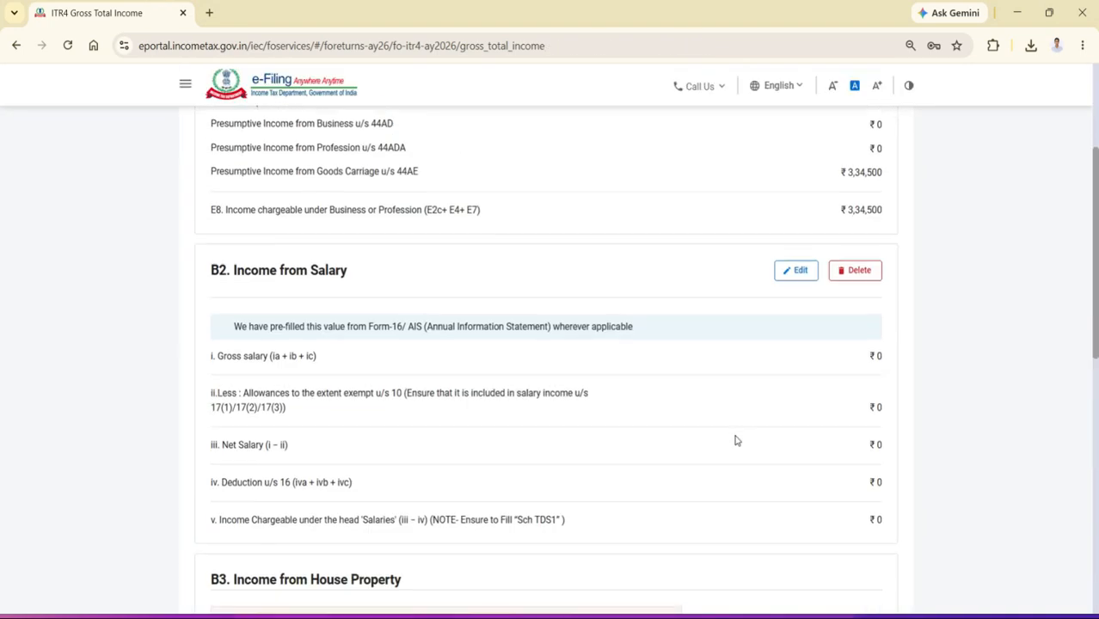
Review the income heads and open the Interest from Saving Bank Account entry under Income from Other Sources, leaving it without editing
scroll(736, 440, "up", 2)
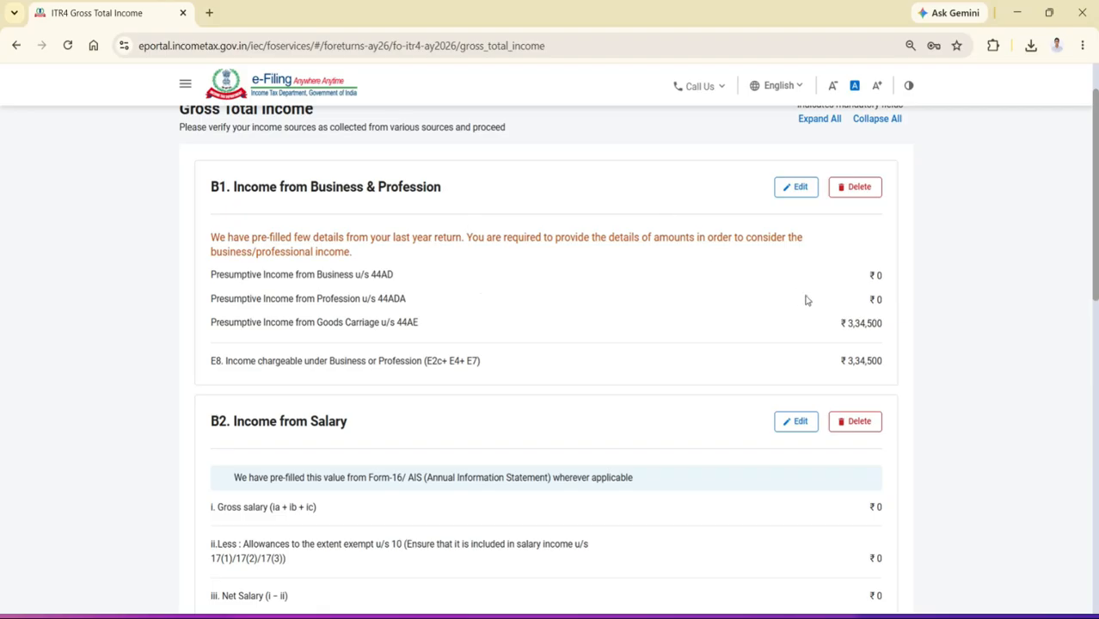
scroll(420, 300, "down", 2)
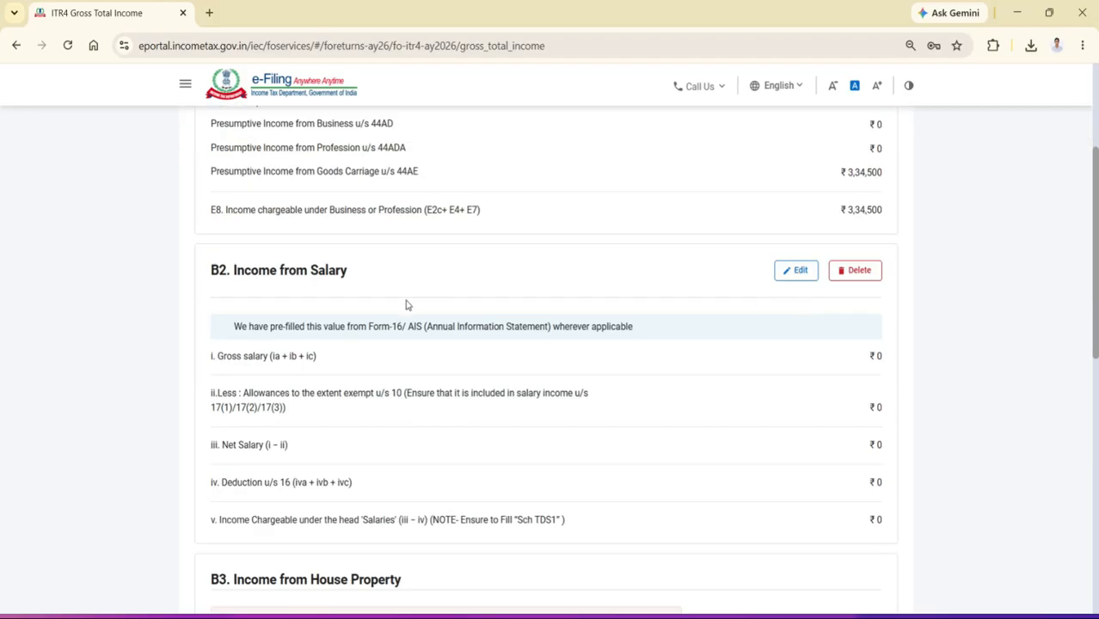
scroll(499, 320, "down", 4)
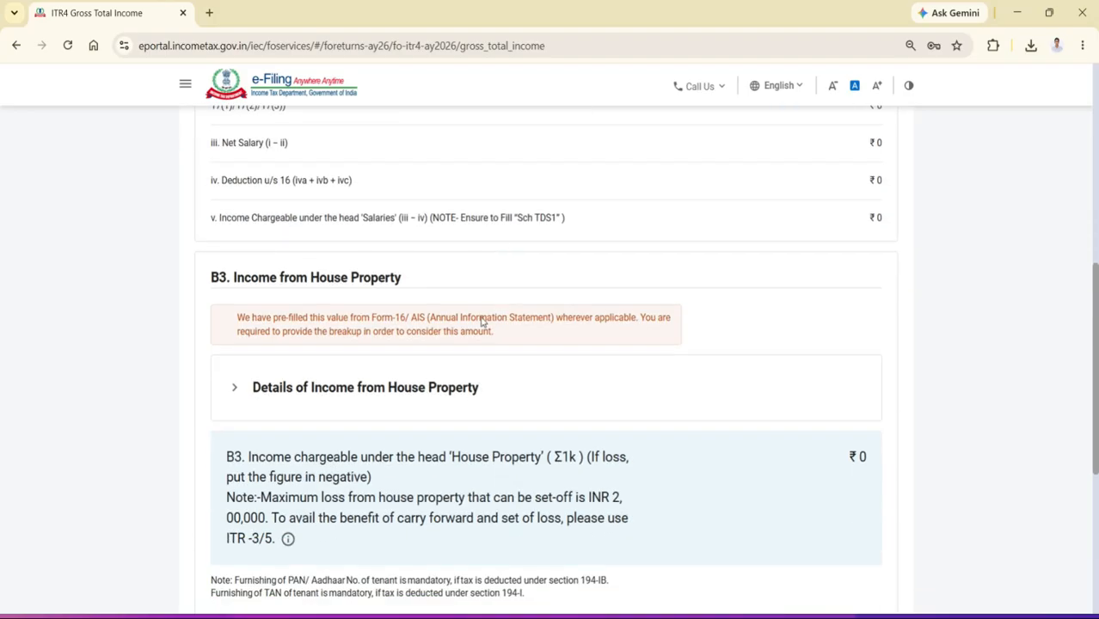
scroll(499, 381, "down", 5)
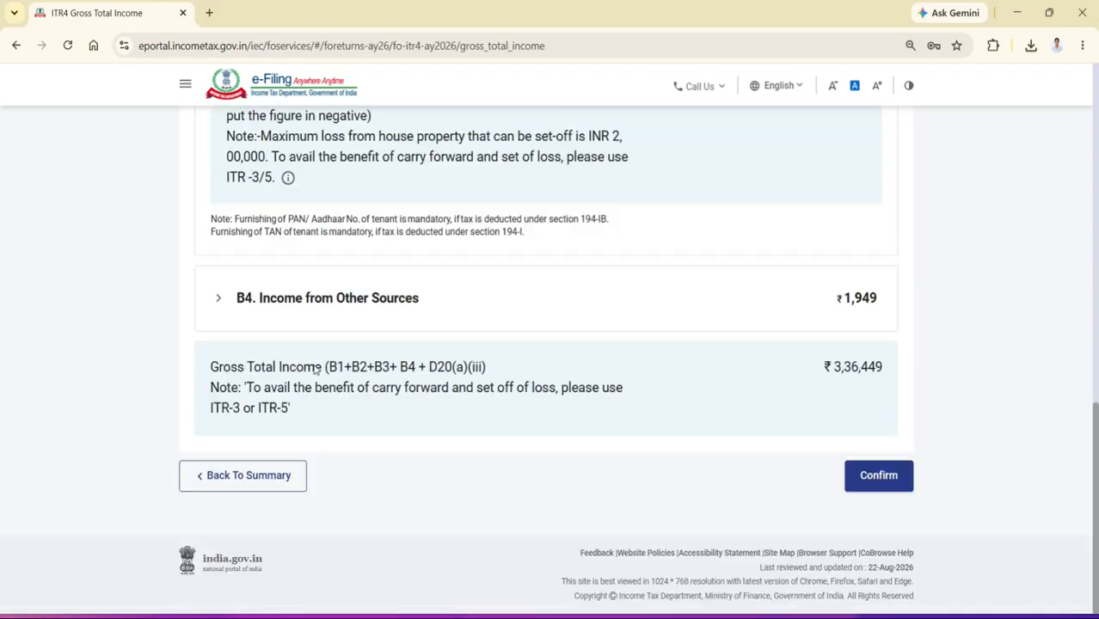
left_click(395, 320)
left_click(219, 389)
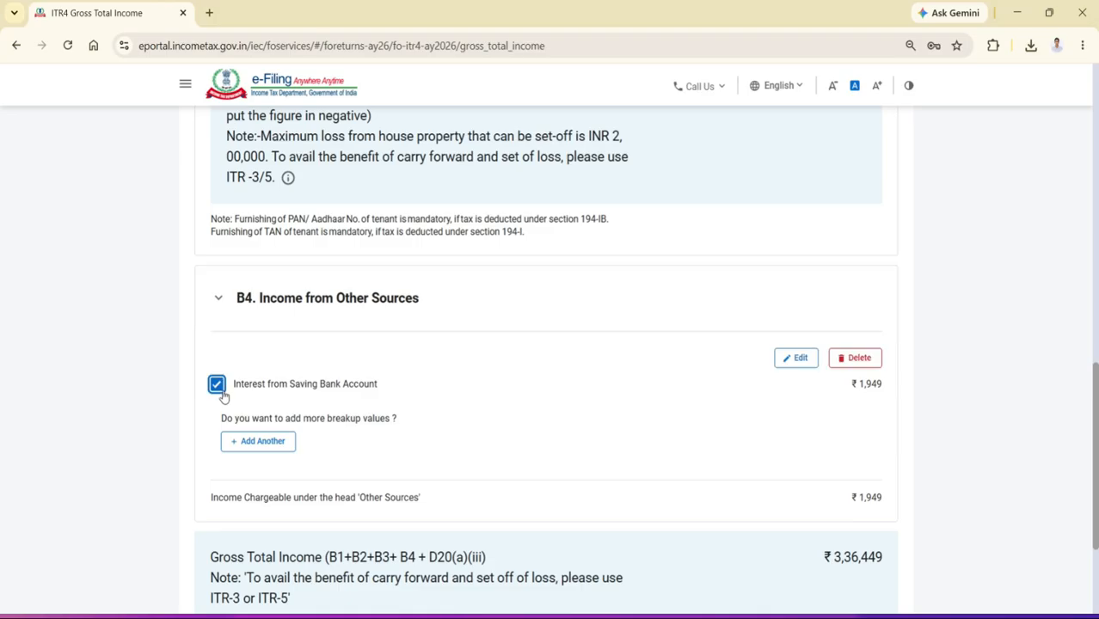
left_click(793, 362)
double_click(521, 361)
left_click(245, 430)
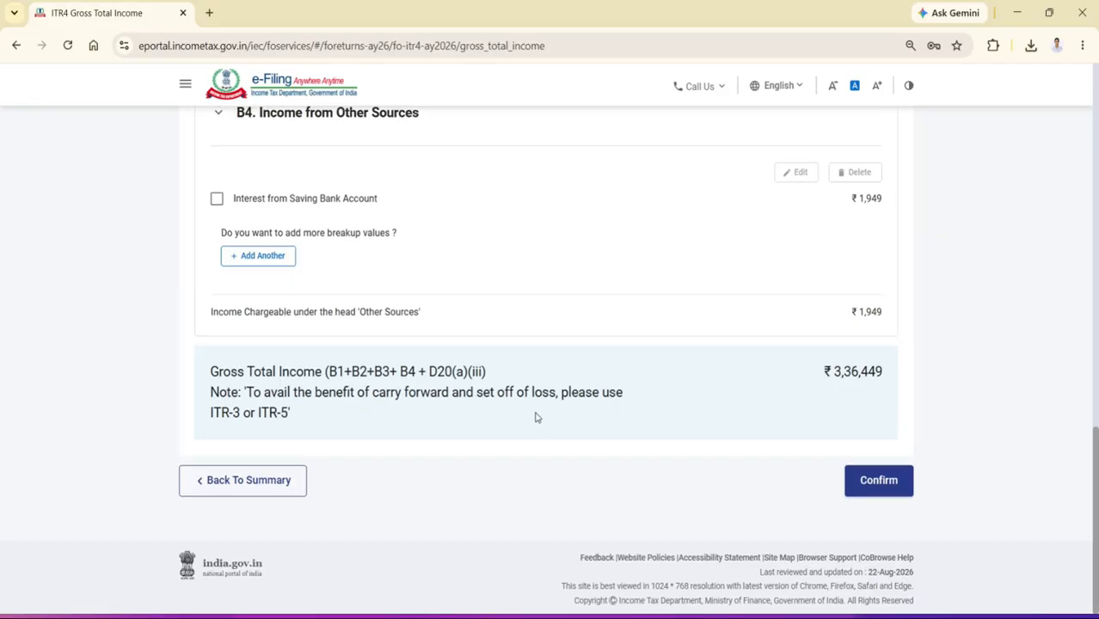
Delete the Interest from Saving Bank Account entry from Income from Other Sources and confirm the Gross Total Income schedule
left_click(216, 346)
left_click(859, 320)
left_click(666, 380)
scroll(687, 380, "down", 2)
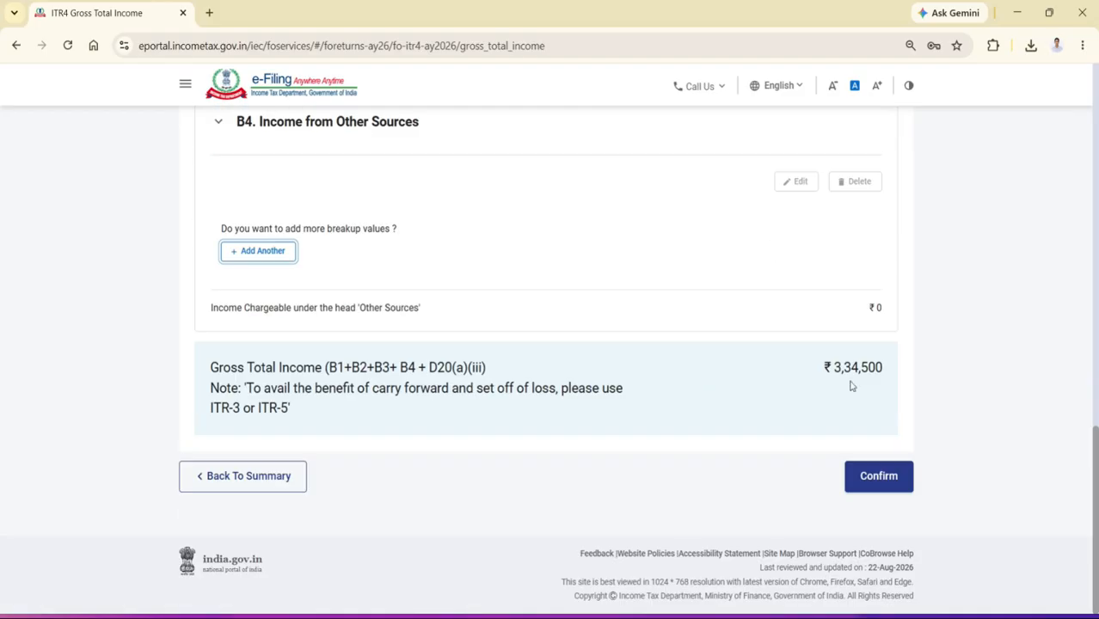
left_click(879, 486)
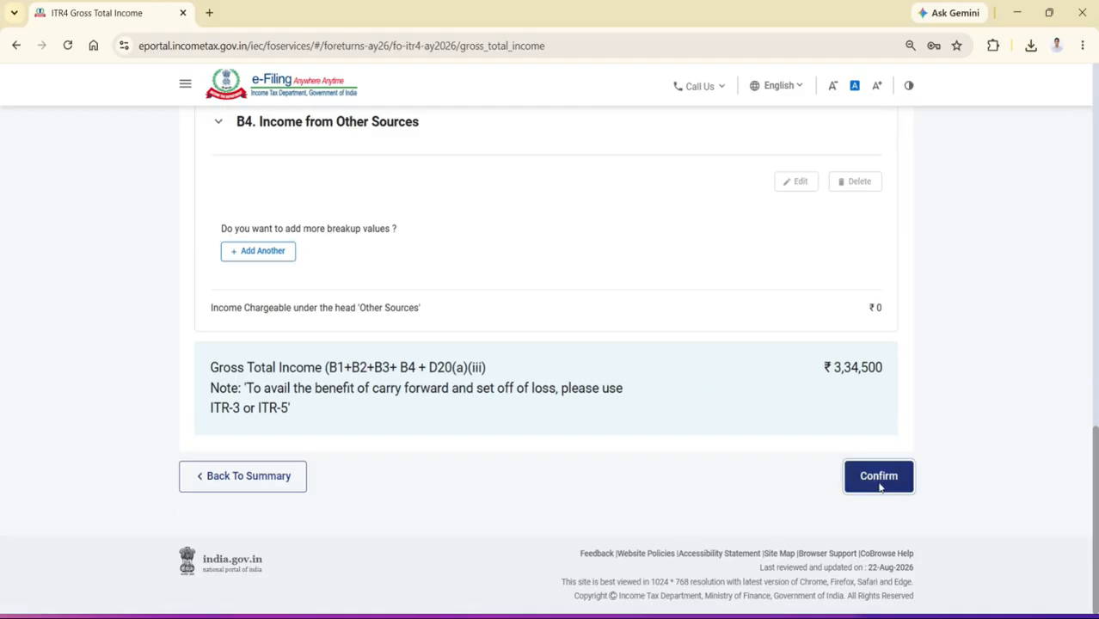
Open the Financial Particulars of the Business in the Disclosure Exempt Income schedule for editing and review fields E11 to E25
scroll(760, 409, "up", 4)
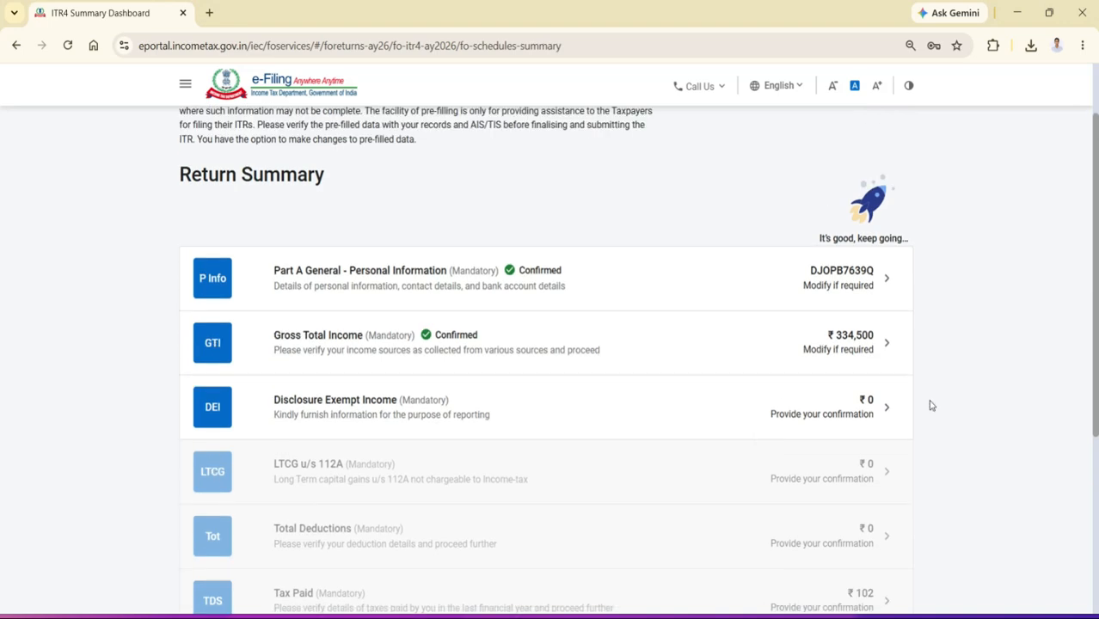
left_click(376, 413)
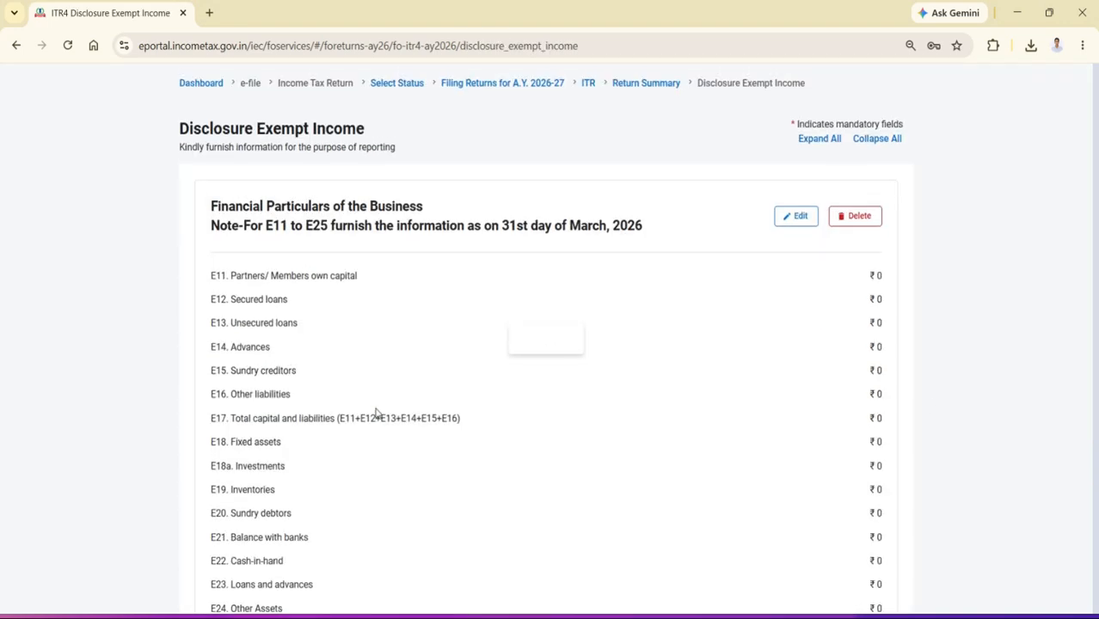
left_click(797, 244)
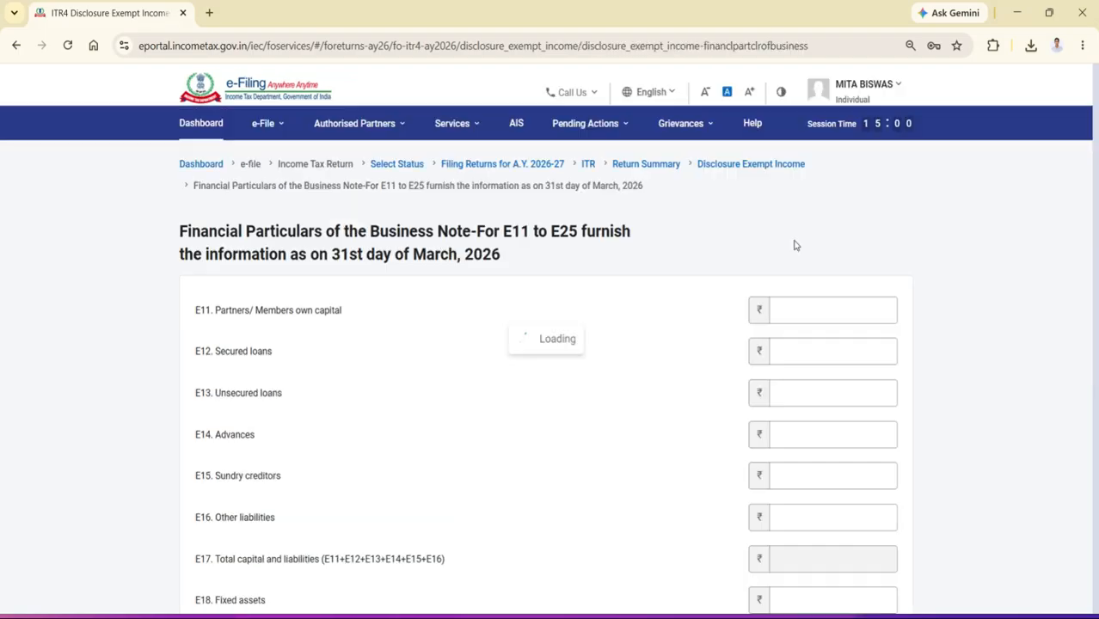
scroll(680, 287, "down", 2)
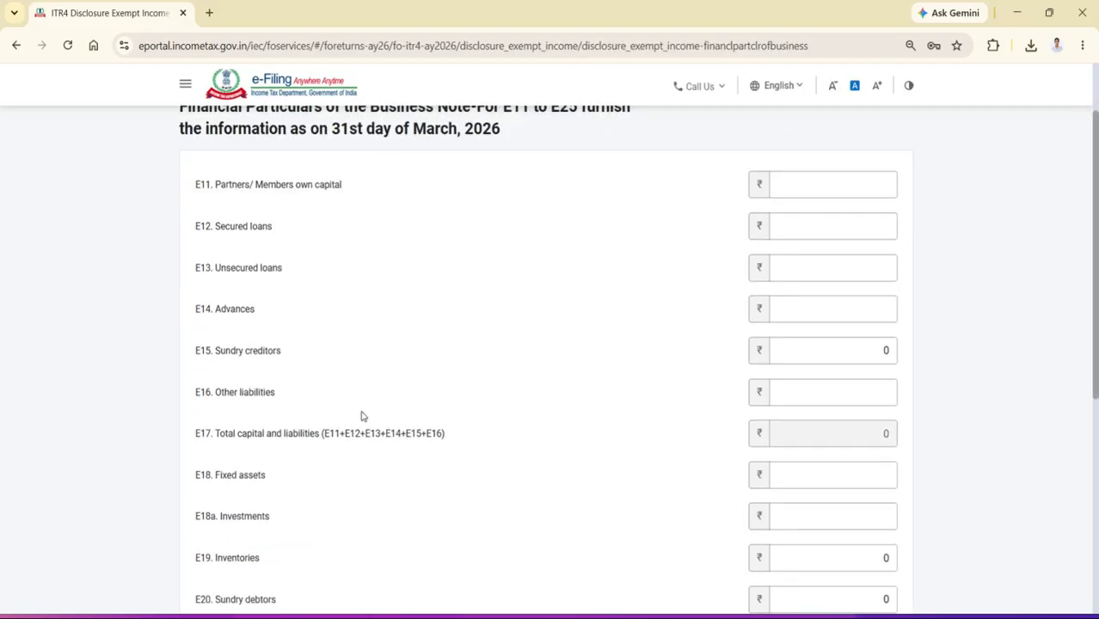
scroll(295, 448, "down", 5)
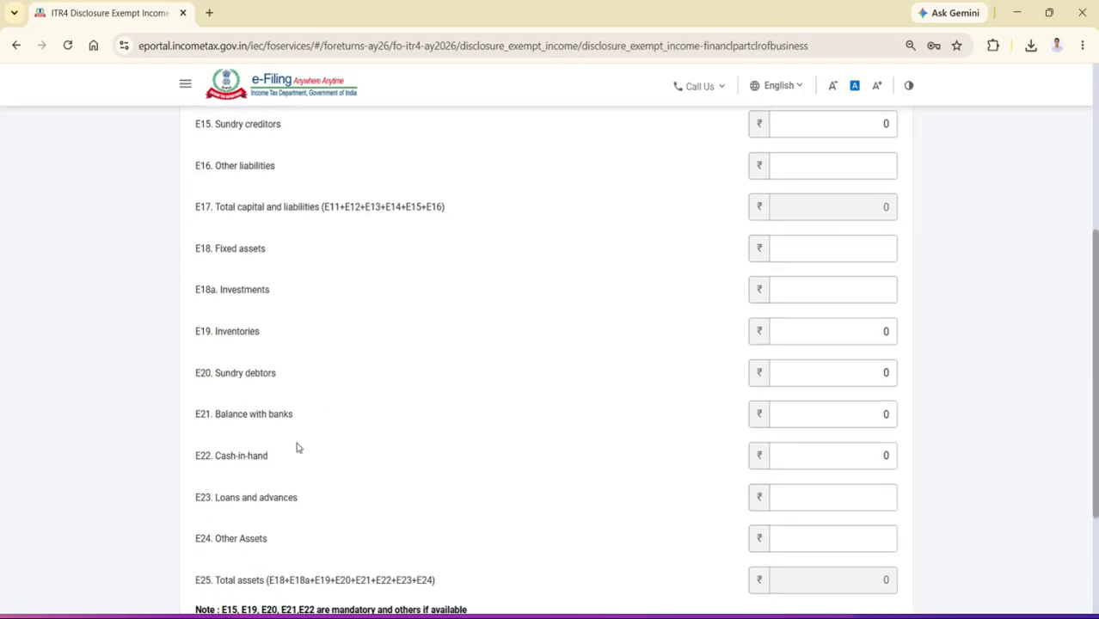
scroll(449, 418, "up", 3)
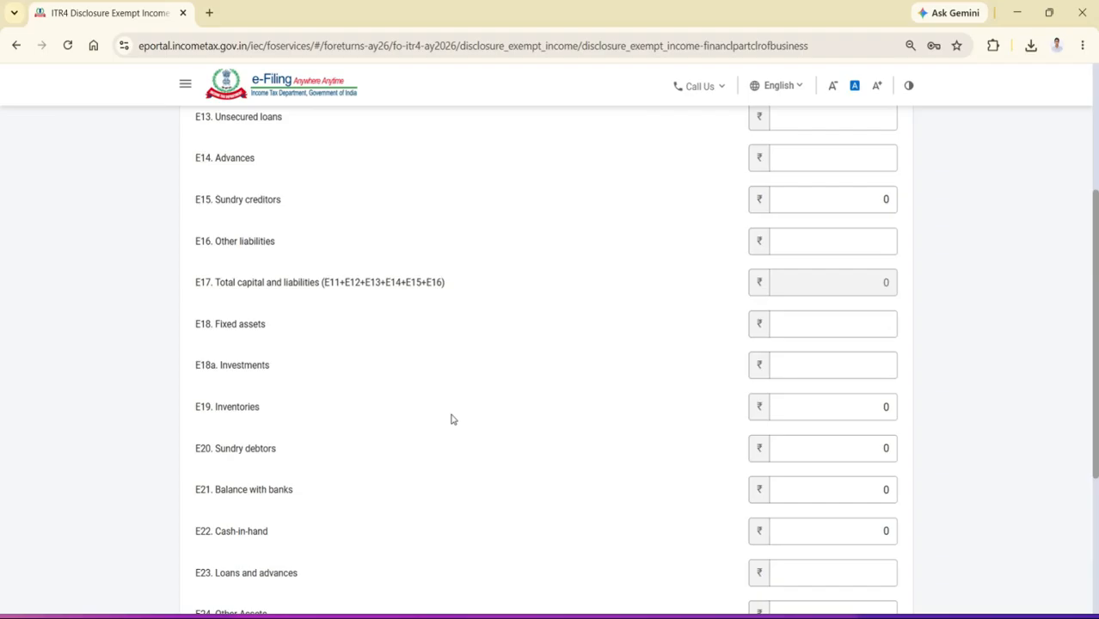
scroll(453, 419, "up", 2)
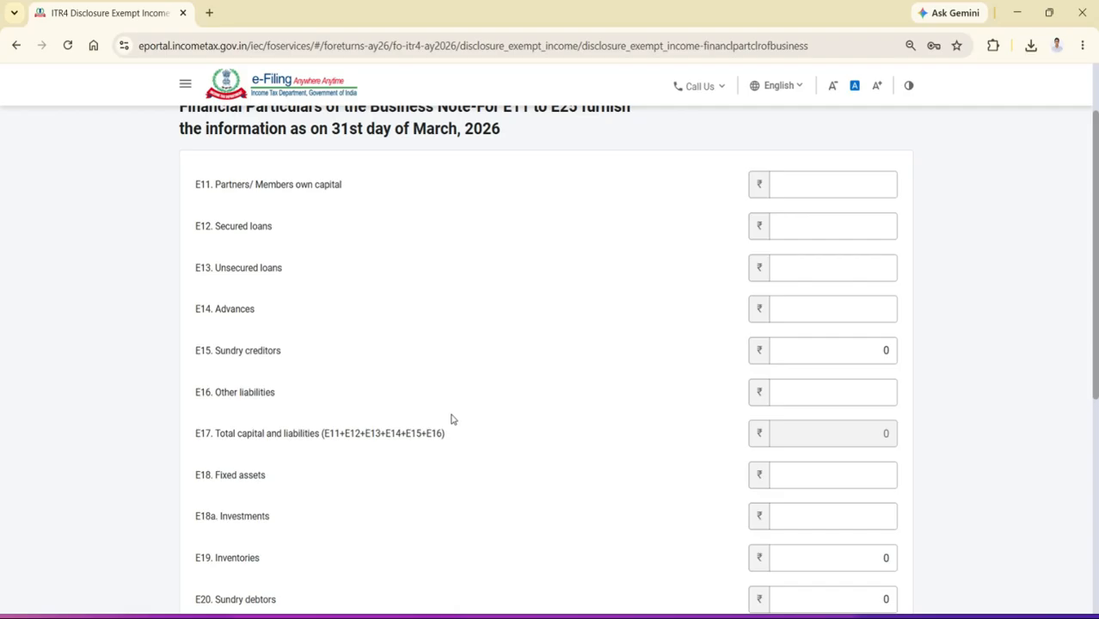
scroll(451, 419, "up", 1)
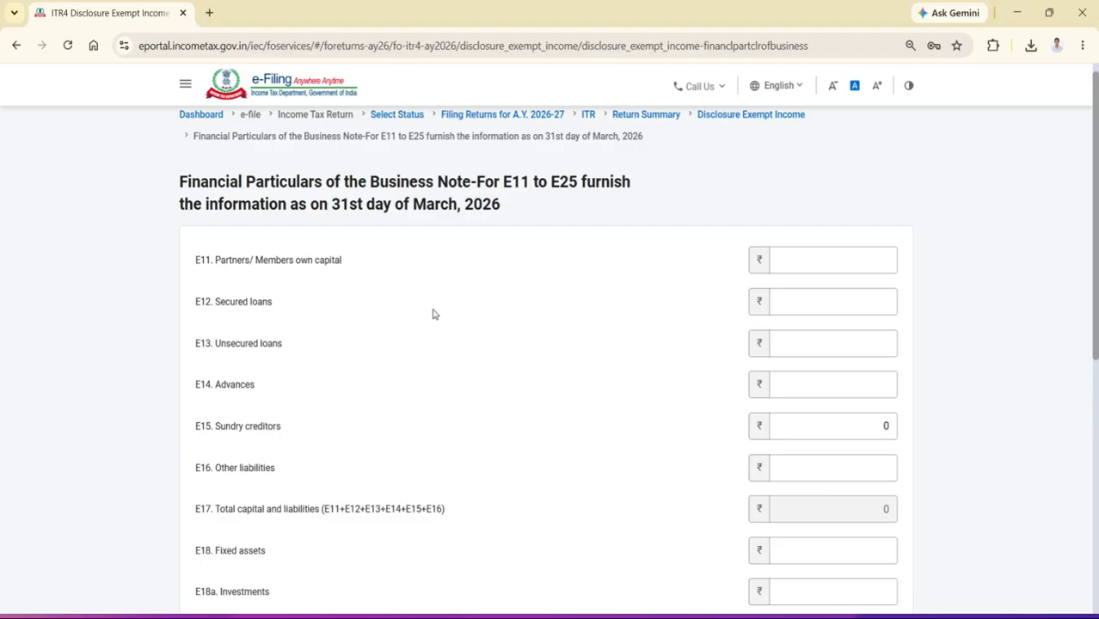
Enter 500000 as E11 Partners/Members own capital and 0 as E12 Secured loans
left_click(847, 263)
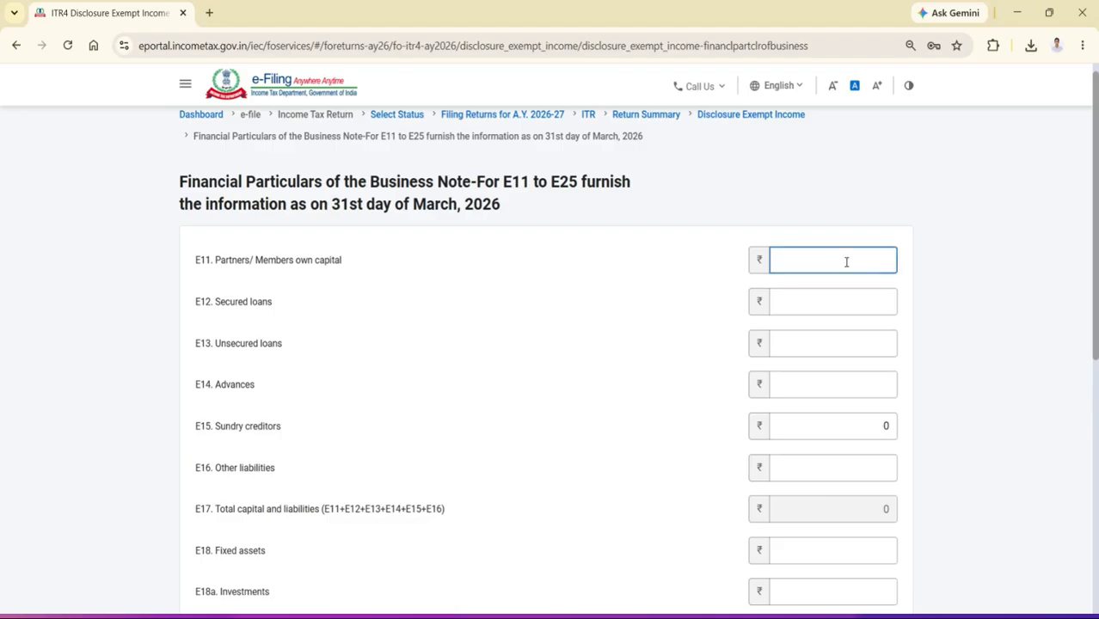
type("5000000")
key("BackSpace")
left_click(850, 296)
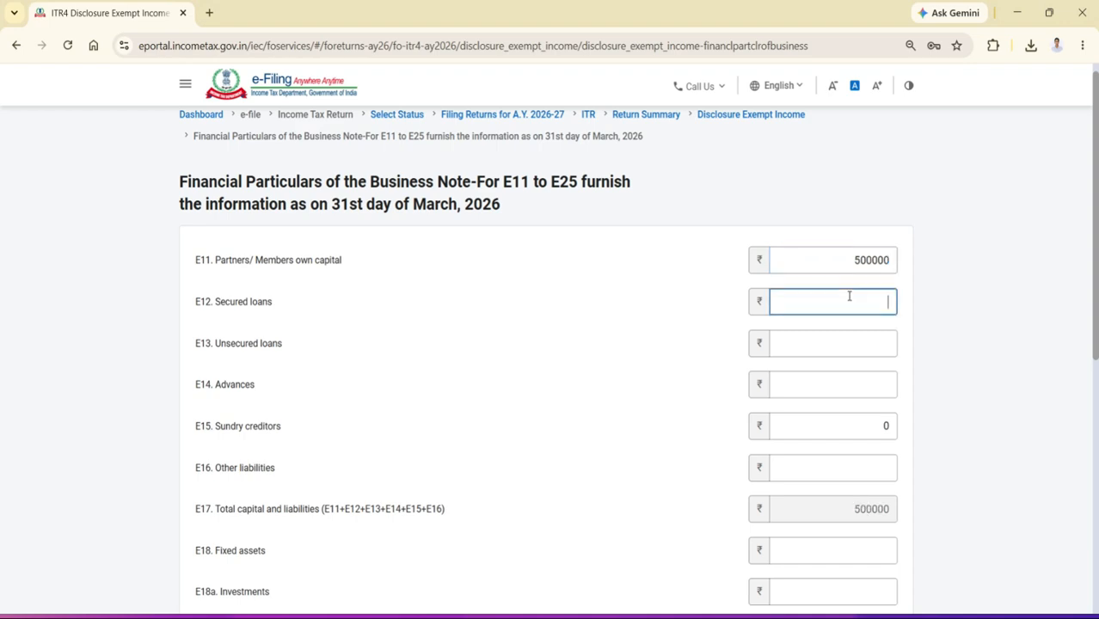
type("0")
Enter 50000 as E13 Unsecured loans and 0 as E14 Advances
left_click(851, 340)
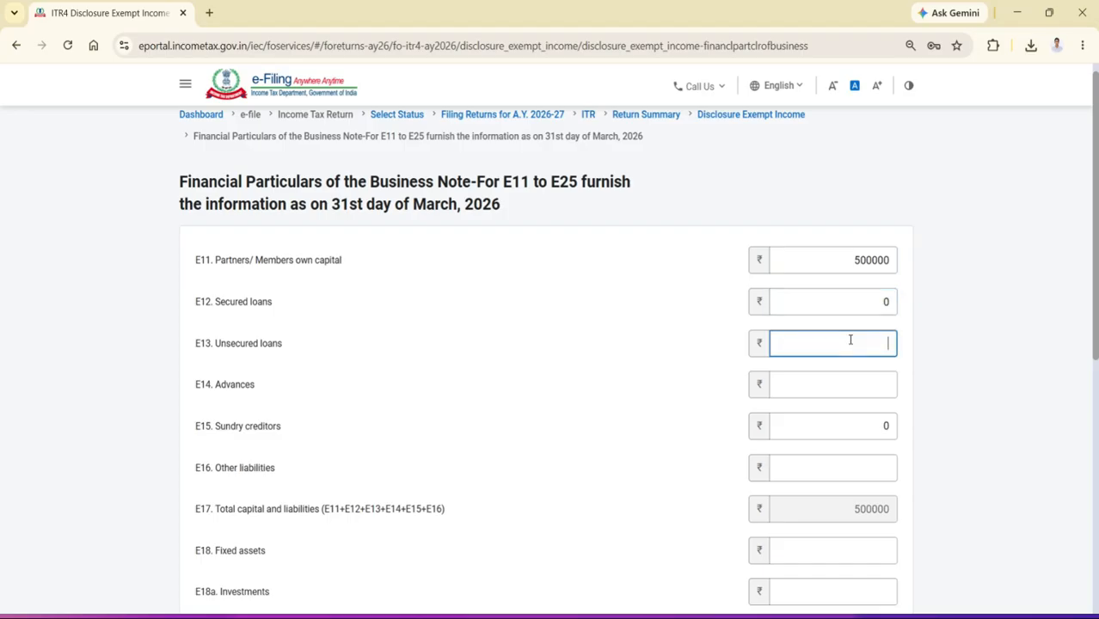
type("50000")
left_click(852, 381)
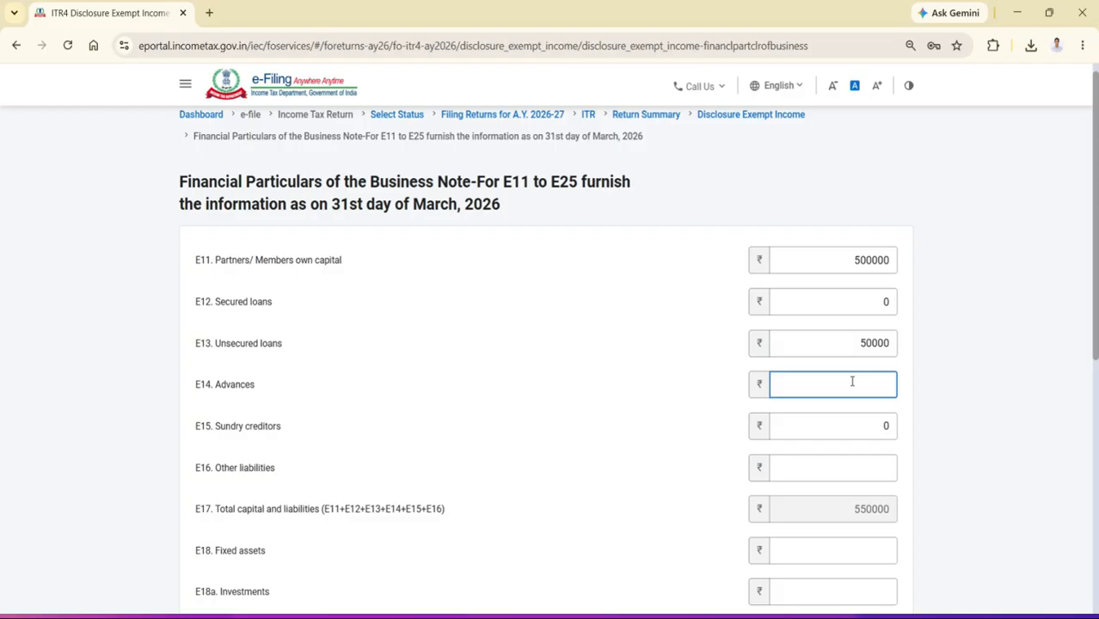
type("0")
left_click(568, 617)
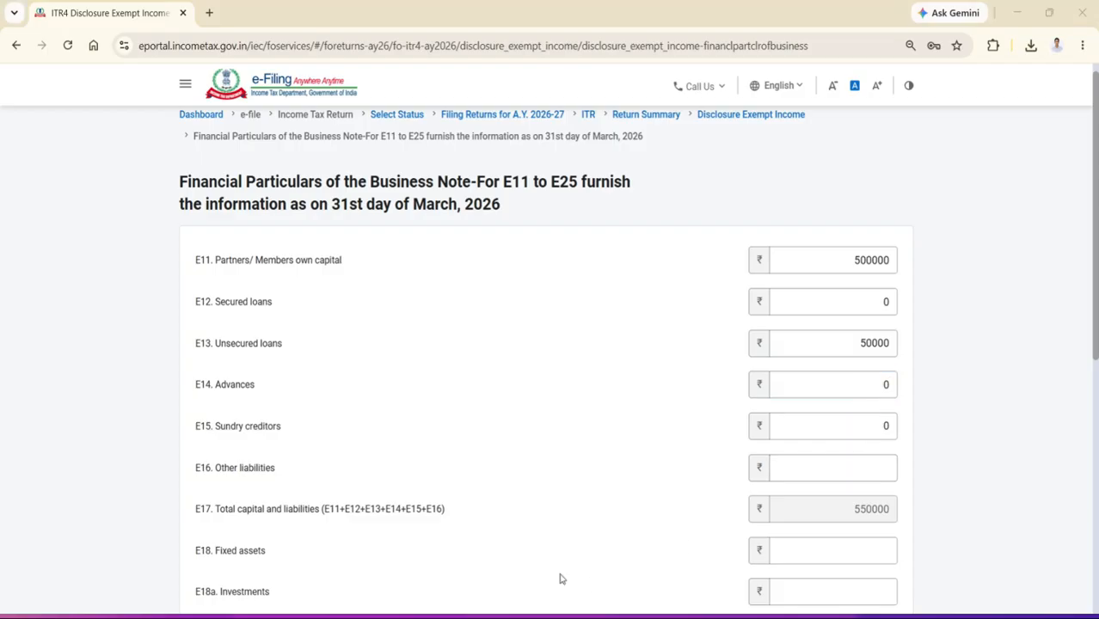
Enter 50000 as E15 Sundry creditors and 0 as E16 Other liabilities
left_click(602, 617)
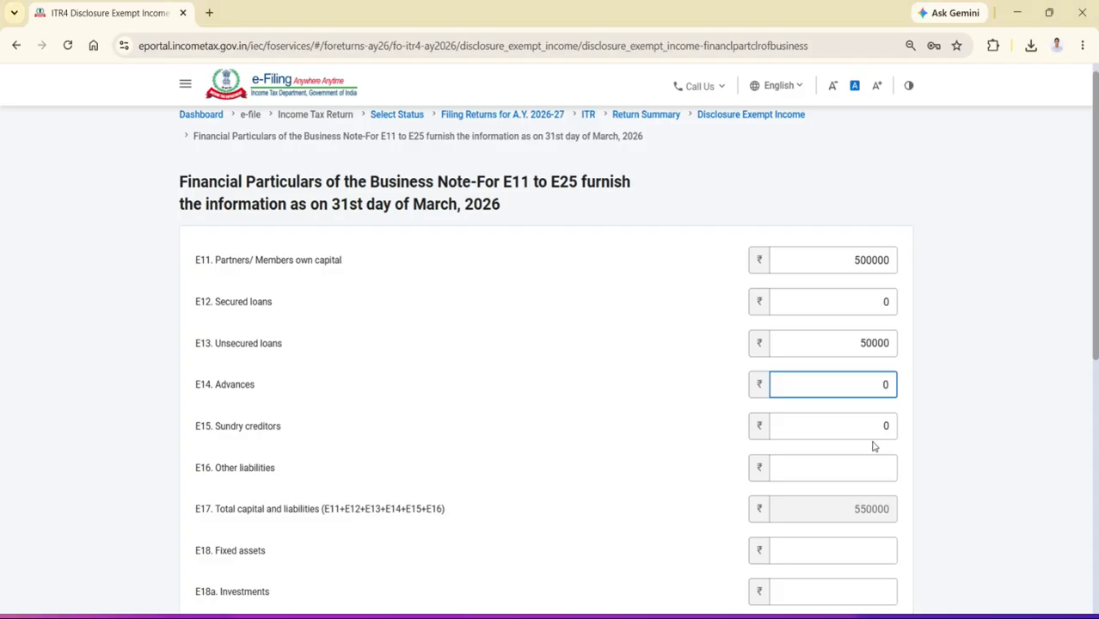
scroll(866, 432, "down", 1)
left_click(876, 359)
type("50000")
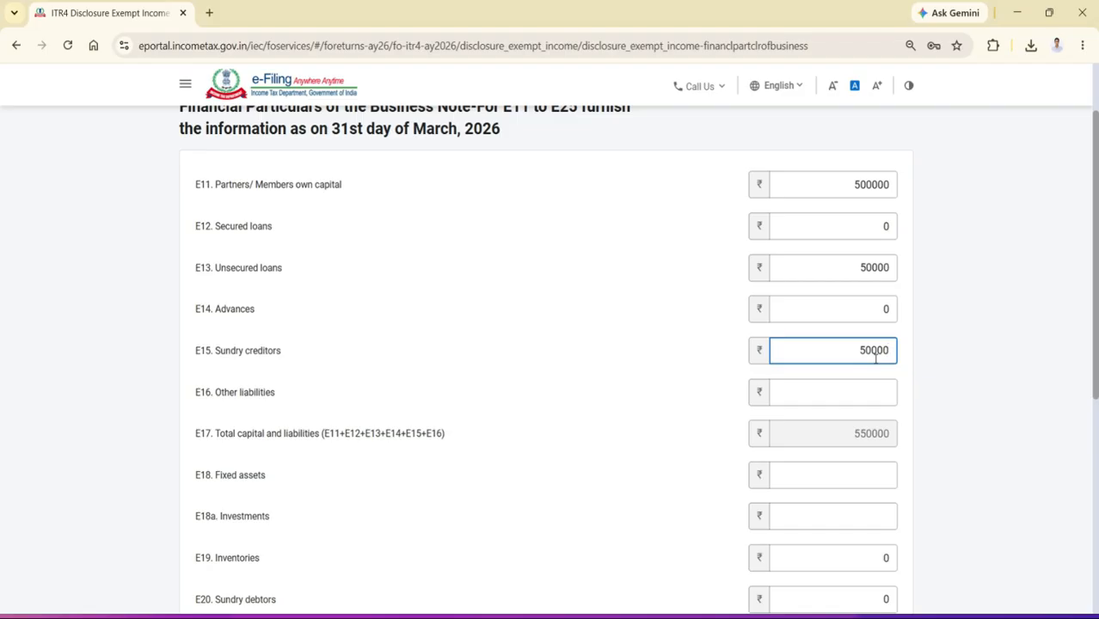
left_click(873, 401)
type("0")
left_click(686, 372)
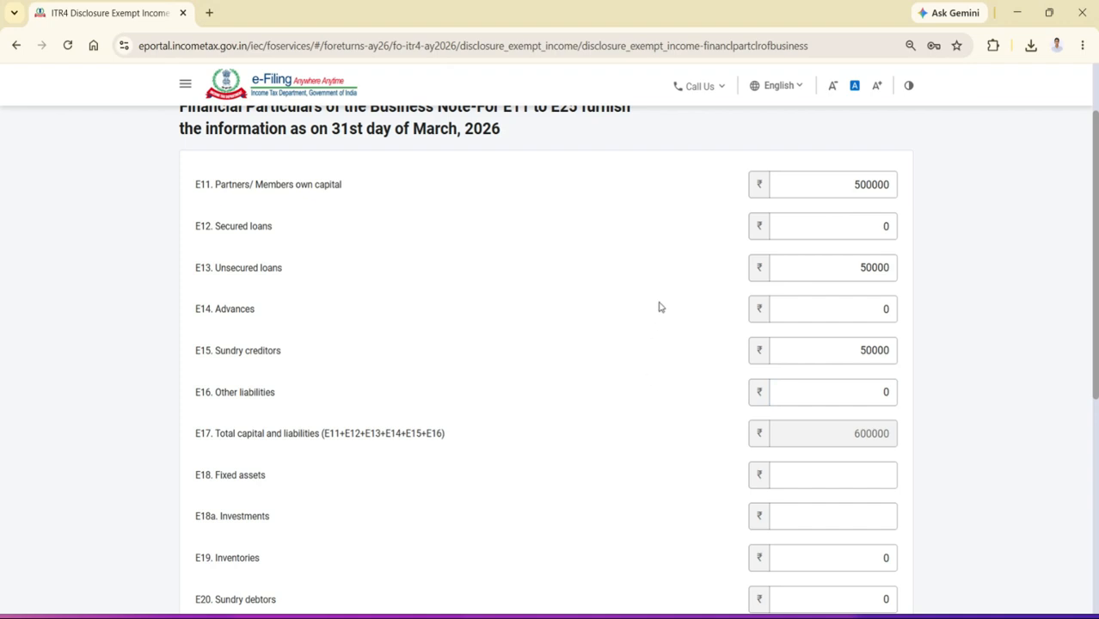
Enter 400000 as E18 Fixed assets and 100000 as E18a Investments, keeping E19 Inventories at 0
scroll(660, 307, "down", 1)
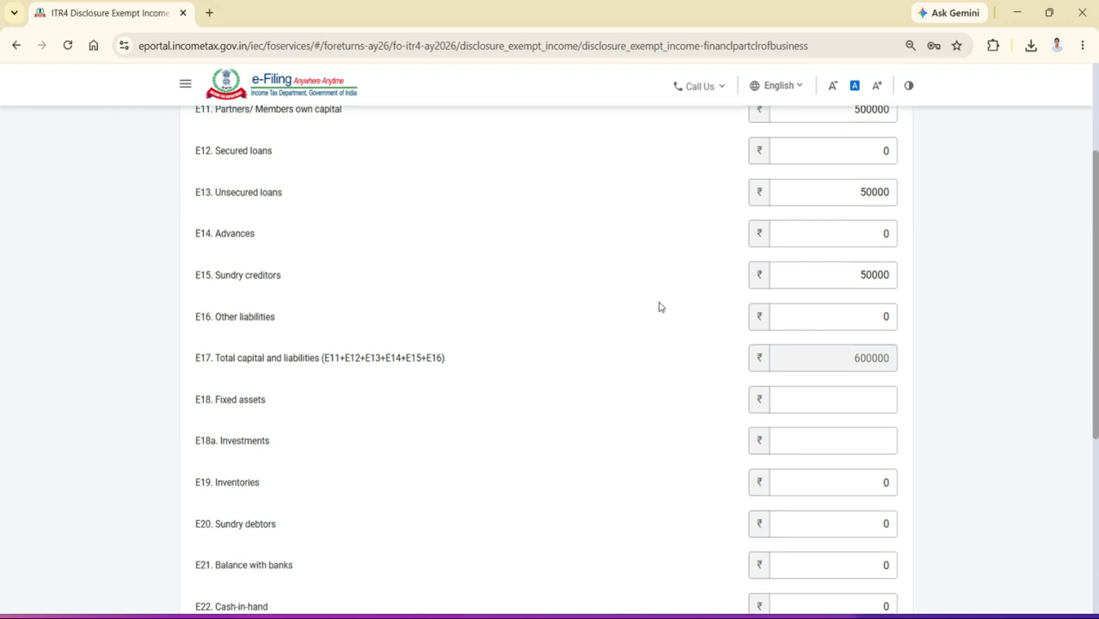
scroll(660, 308, "down", 1)
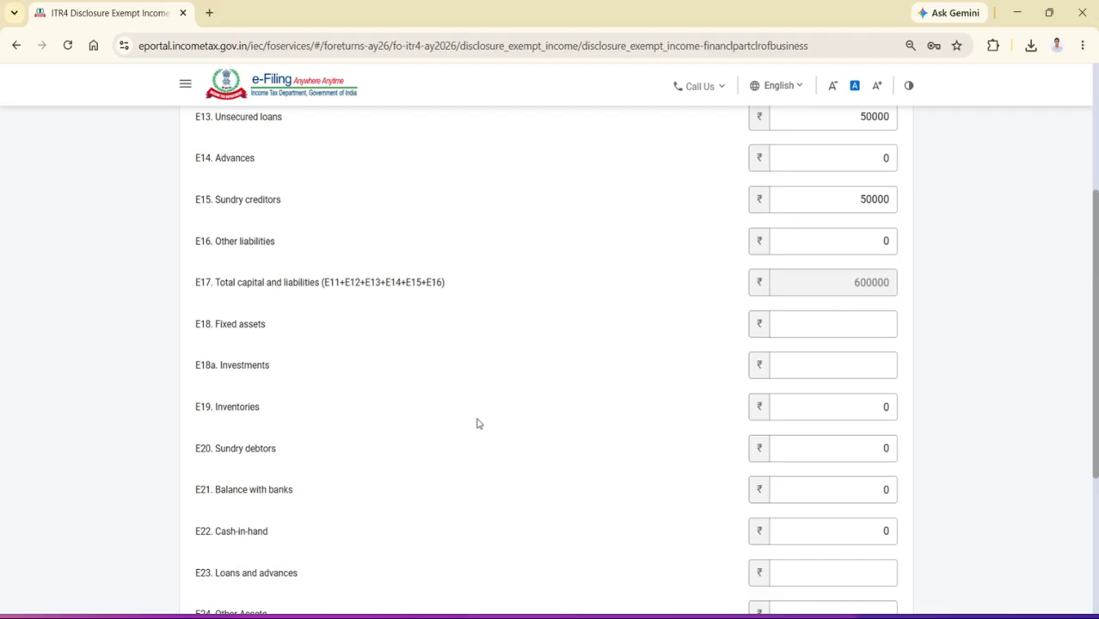
scroll(479, 423, "down", 1)
scroll(509, 498, "up", 1)
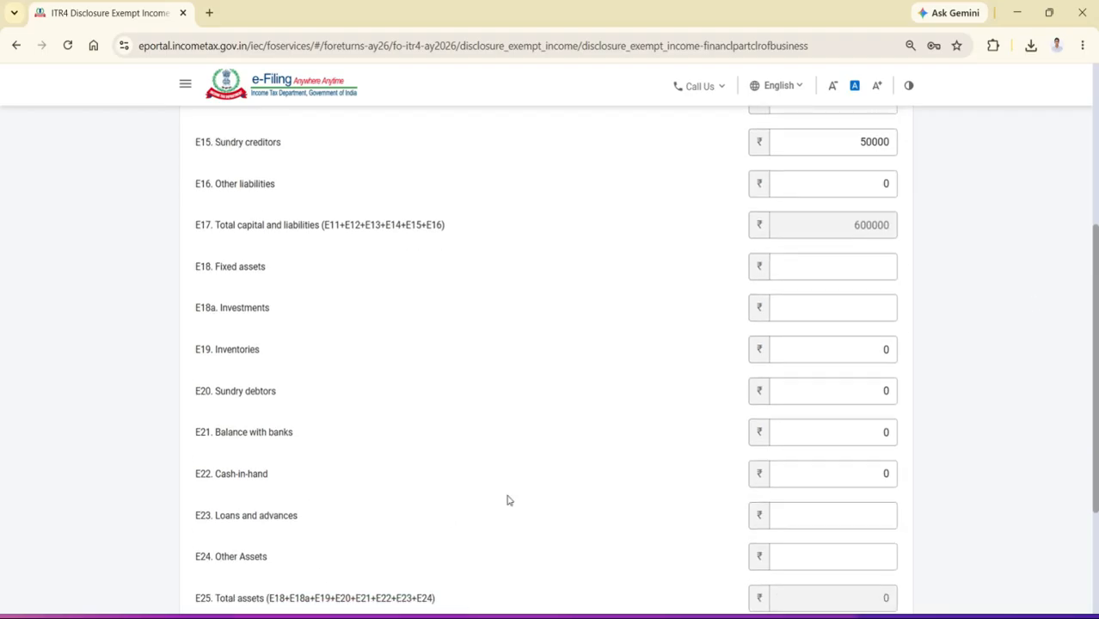
left_click(856, 314)
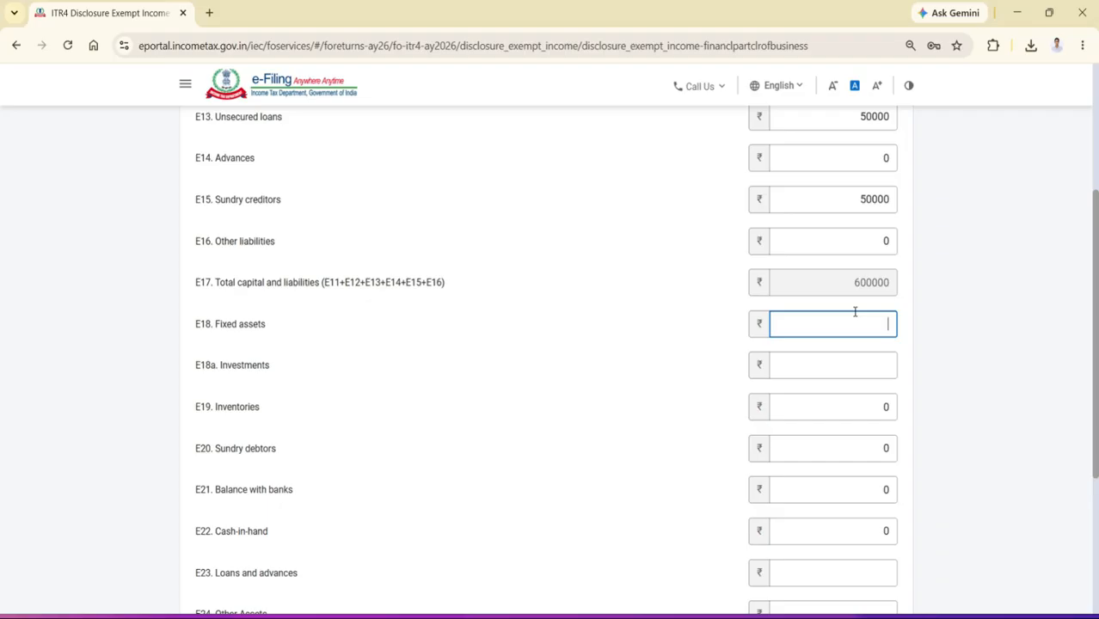
type("400000")
left_click(855, 363)
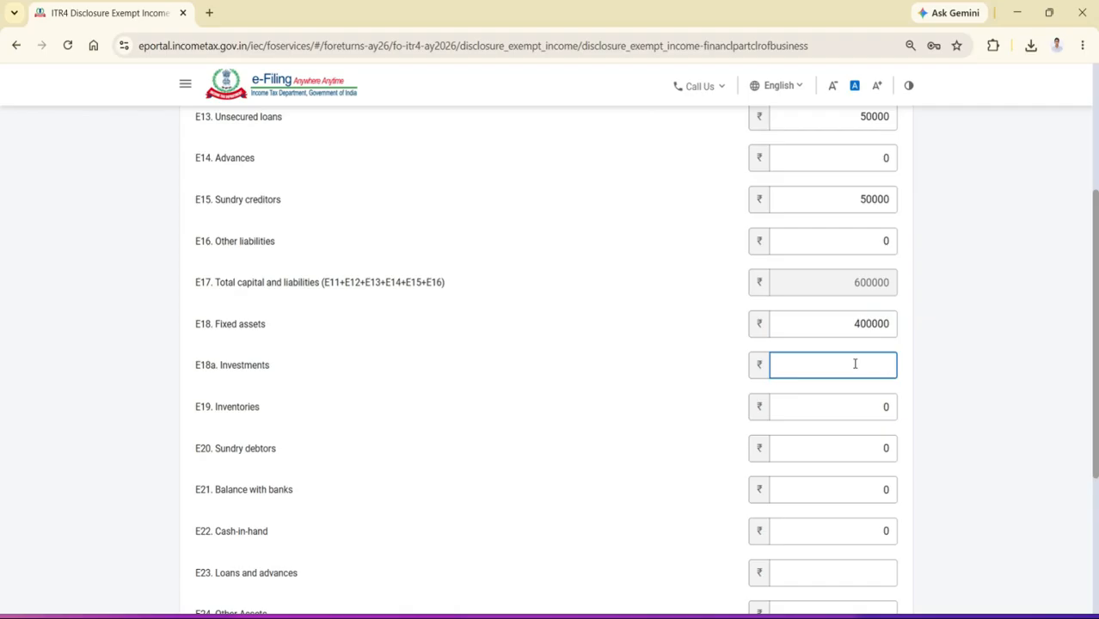
type("100000")
left_click(853, 403)
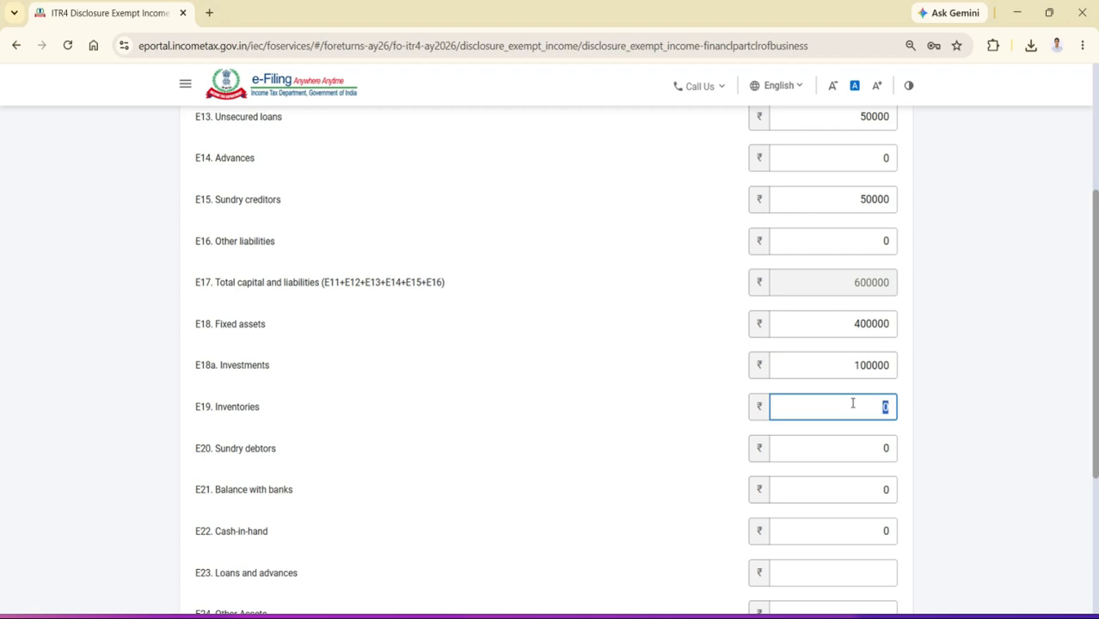
left_click(852, 404)
Enter 100000 as E20 Sundry debtors
left_click(859, 445)
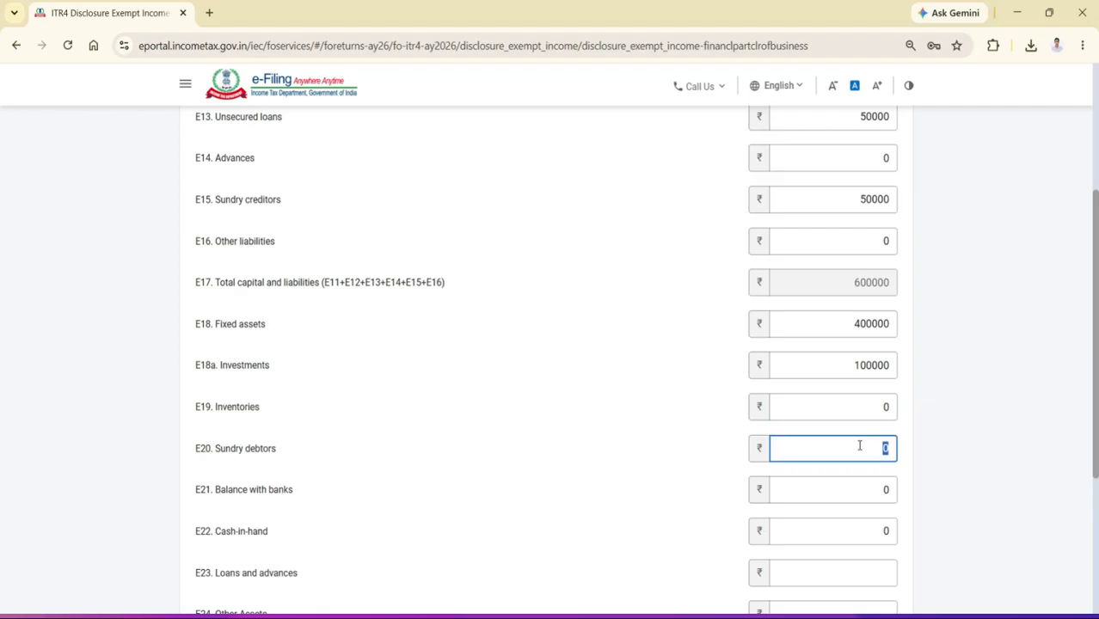
type("1")
type("00000")
left_click(861, 488)
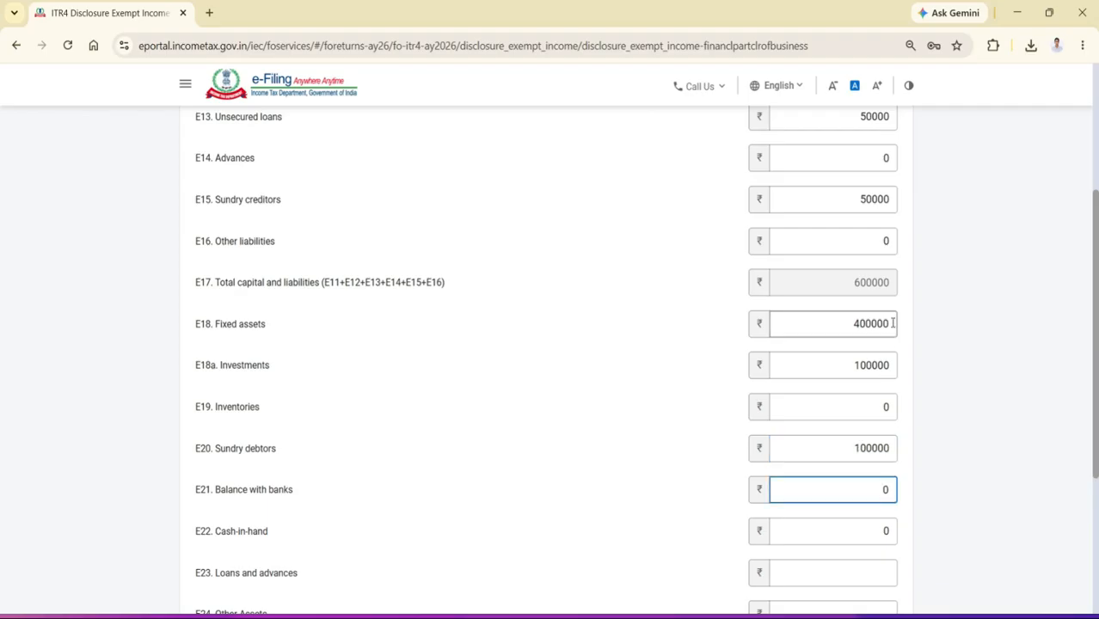
Set E20 Sundry debtors, E21 Balance with banks and E18a Investments to 50000 each
left_click(871, 448)
double_click(872, 448)
type("50000")
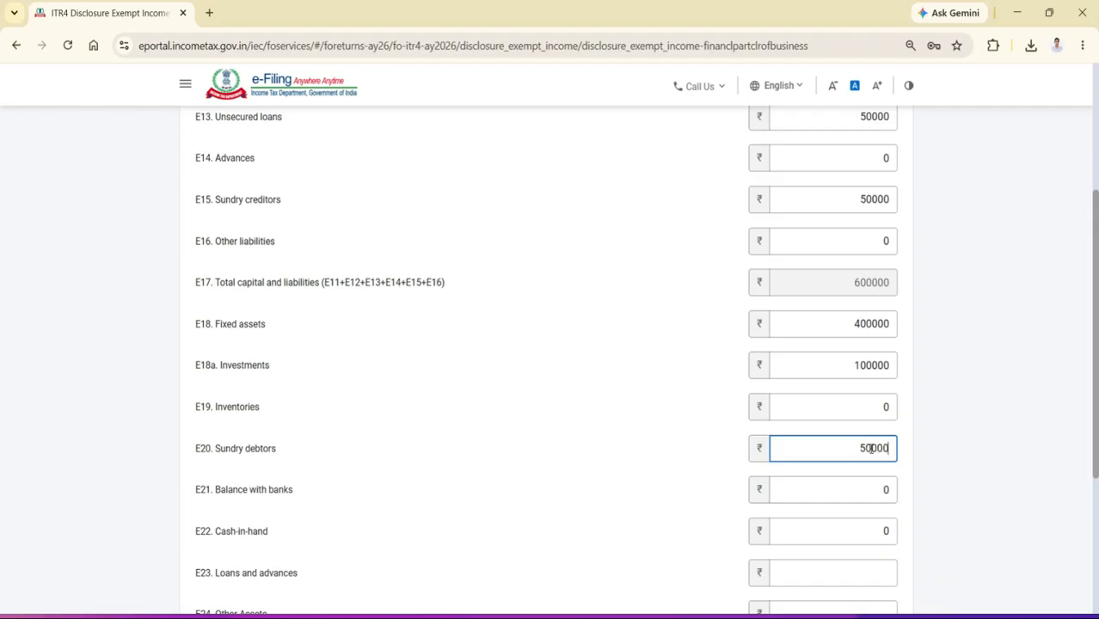
double_click(872, 492)
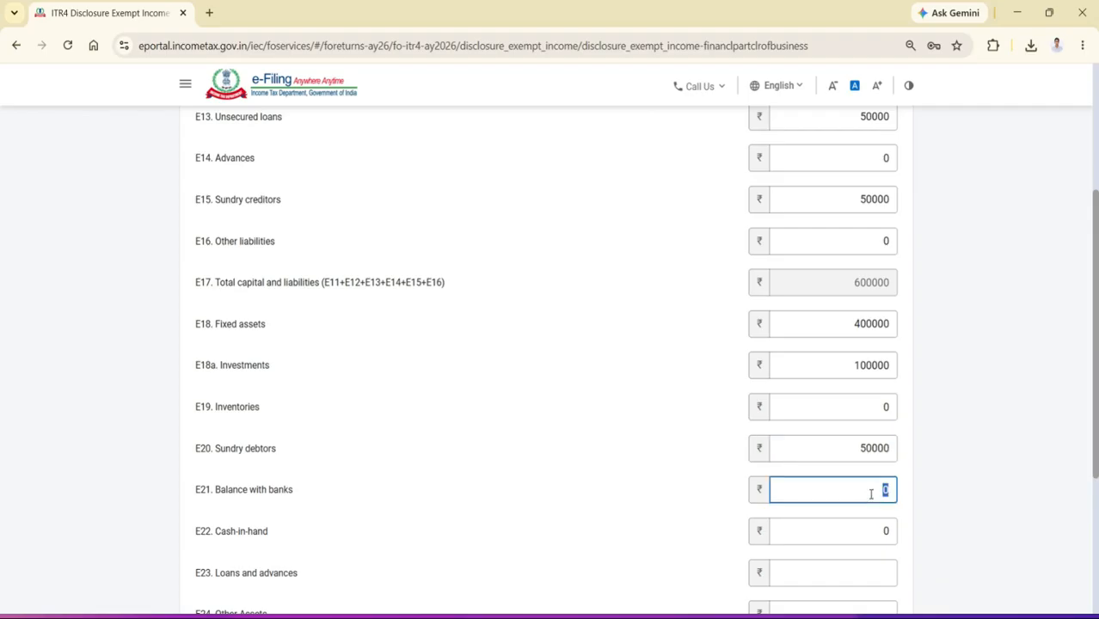
type("50000")
left_click(869, 371)
type("50000")
Enter 50000 as E22 Cash-in-hand and 0 for both E23 Loans and advances and E24 Other Assets
scroll(915, 476, "down", 2)
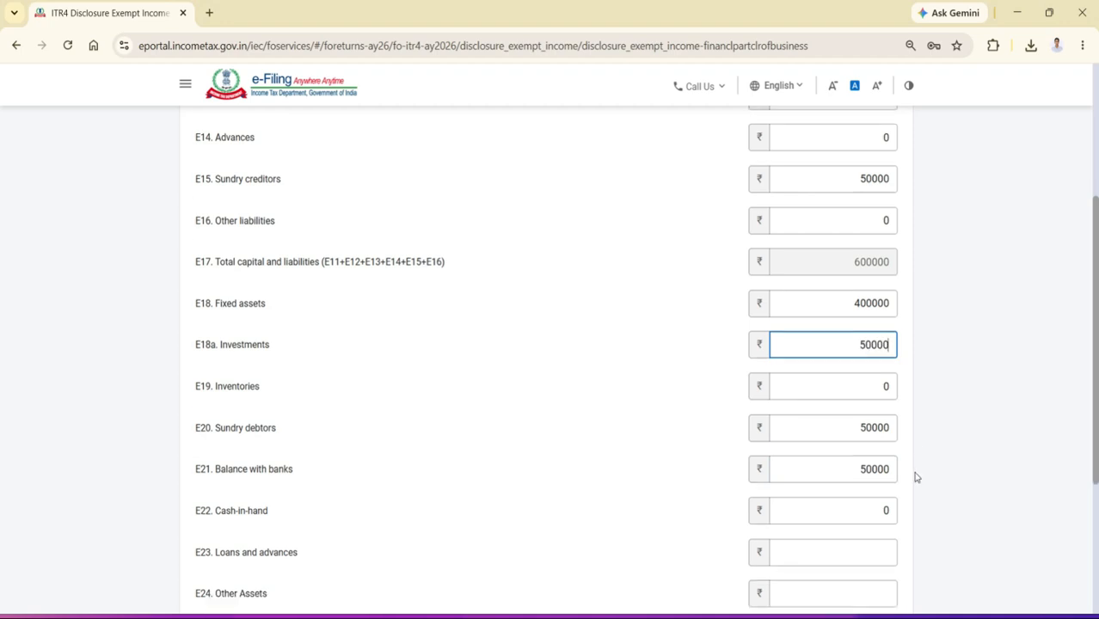
left_click(885, 457)
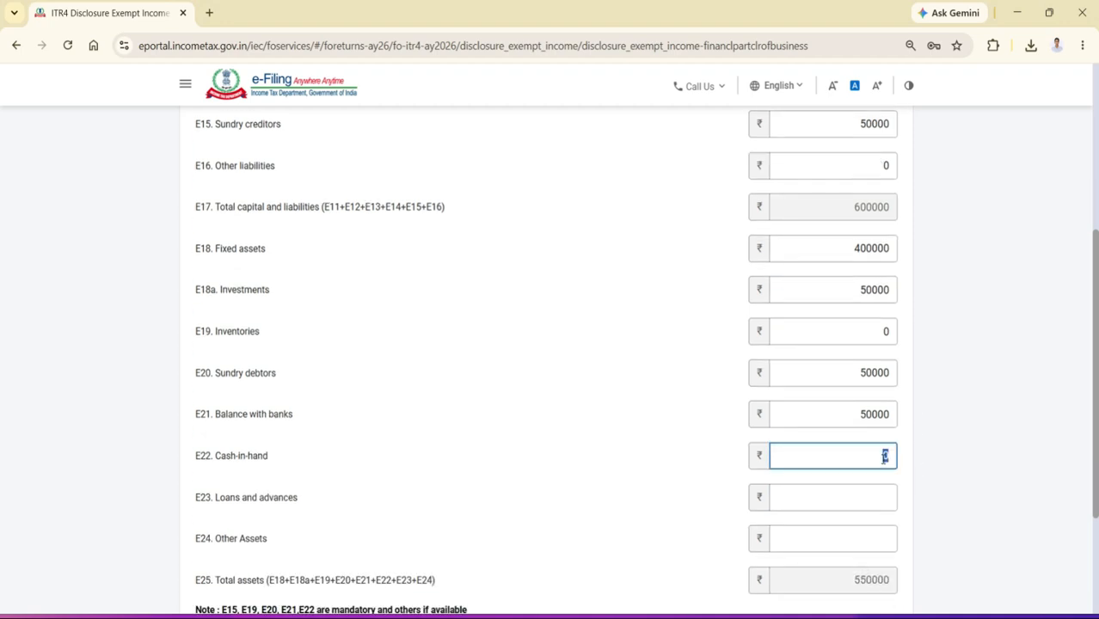
type("50000")
left_click(875, 498)
type("0")
left_click(870, 537)
type("0")
left_click(700, 463)
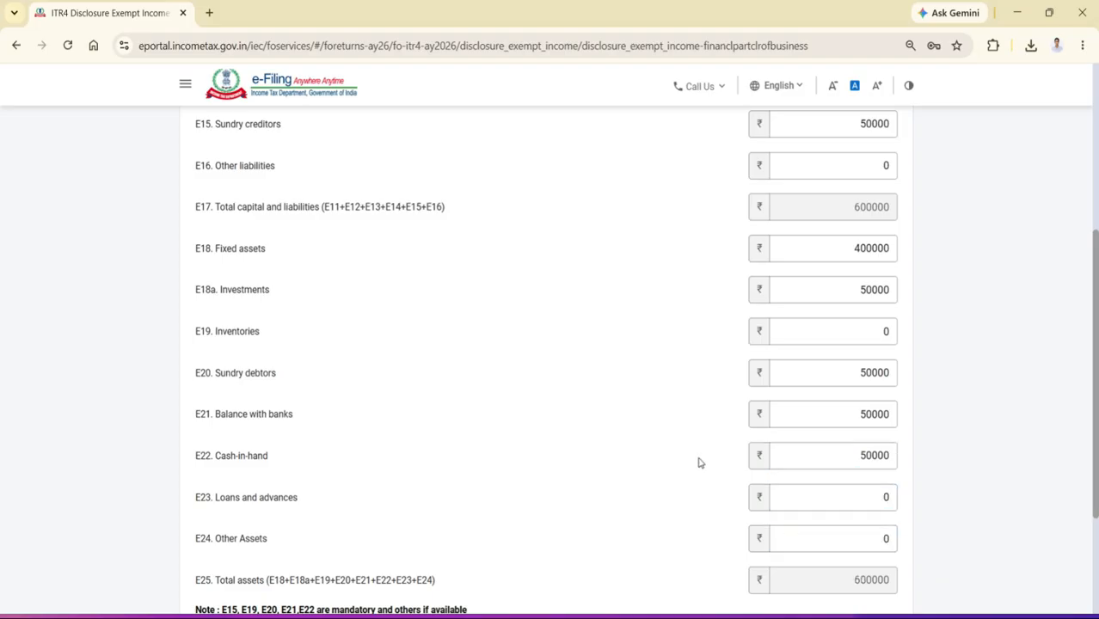
Save the Financial Particulars of the Business and confirm the Disclosure Exempt Income schedule
scroll(699, 462, "down", 5)
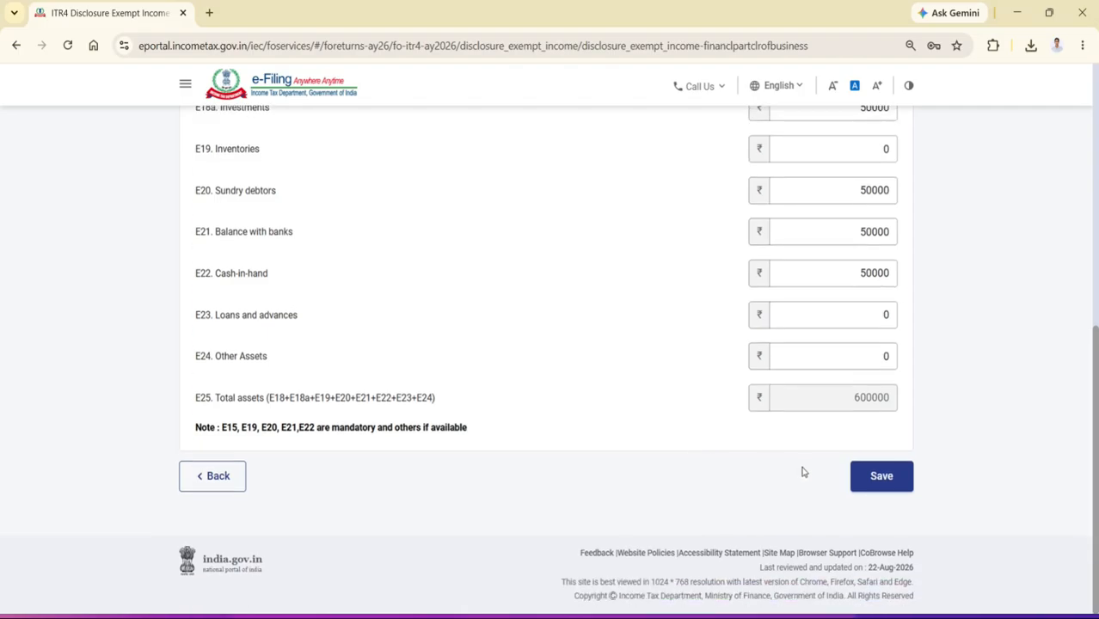
left_click(860, 478)
scroll(717, 312, "up", 5)
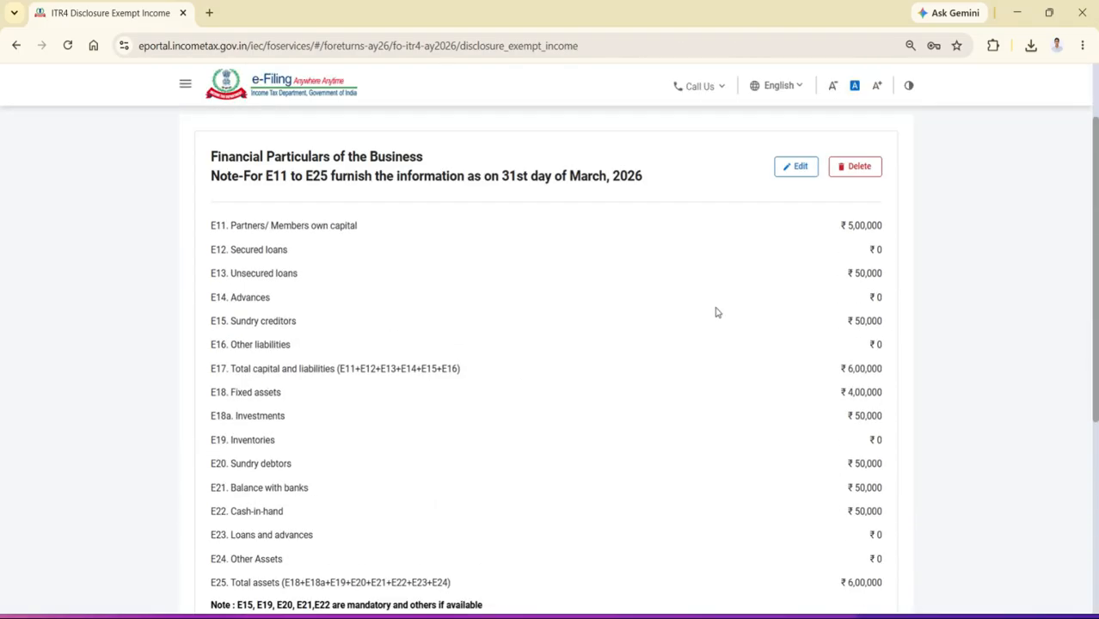
scroll(700, 310, "down", 4)
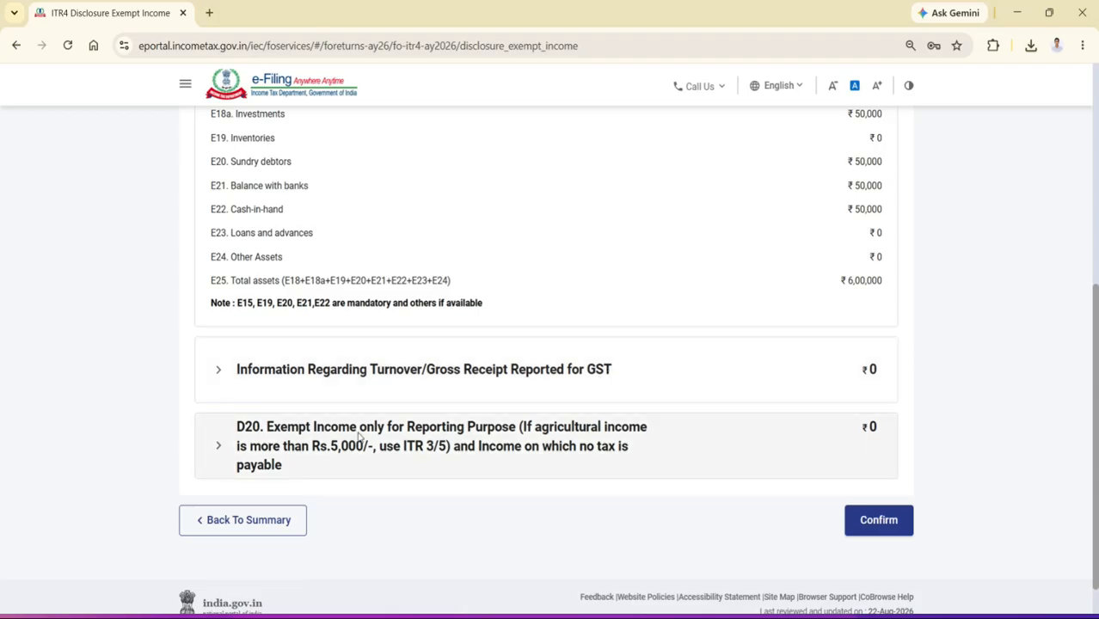
left_click(878, 520)
scroll(629, 388, "up", 4)
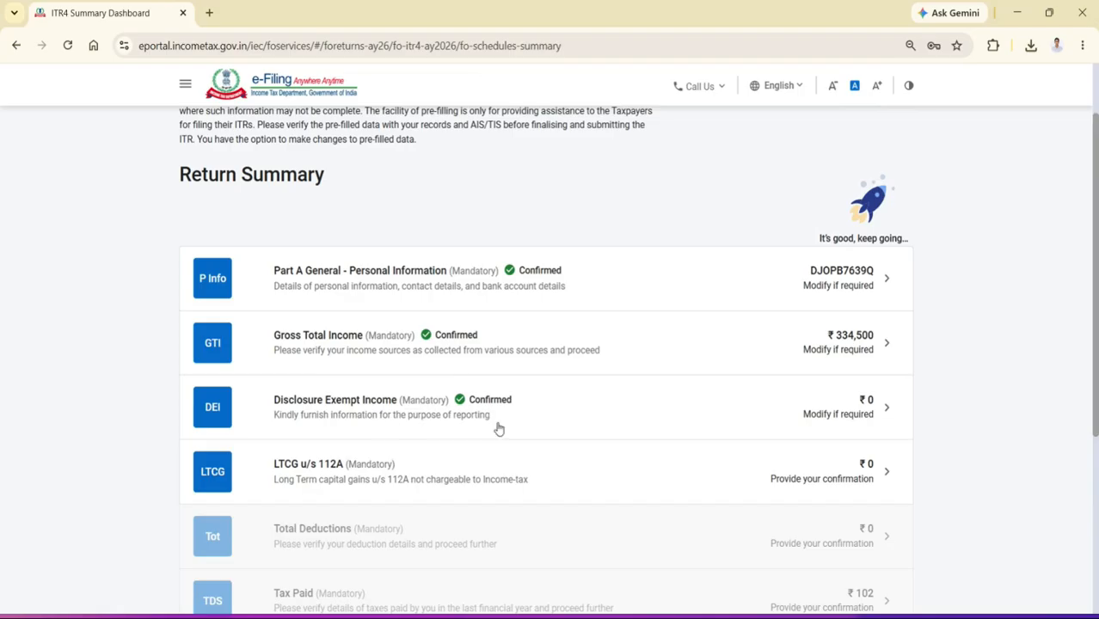
Enter 0 as total sale consideration and total cost of acquisition in the LTCG u/s 112A schedule and confirm it
left_click(398, 484)
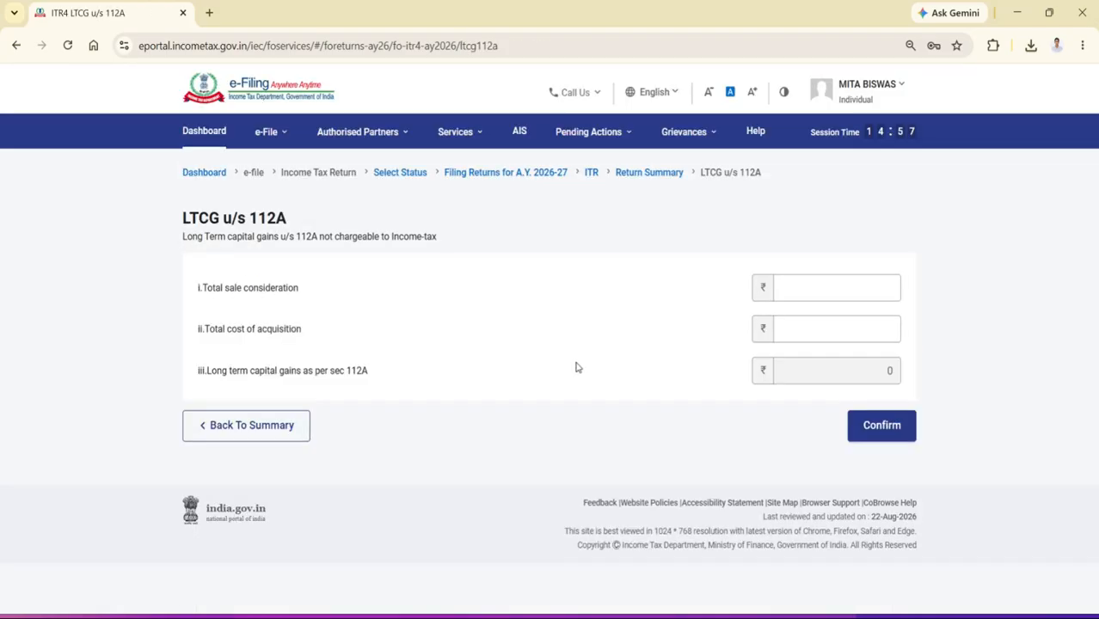
left_click(847, 291)
type("0")
left_click(849, 325)
type("0")
left_click(676, 333)
left_click(893, 291)
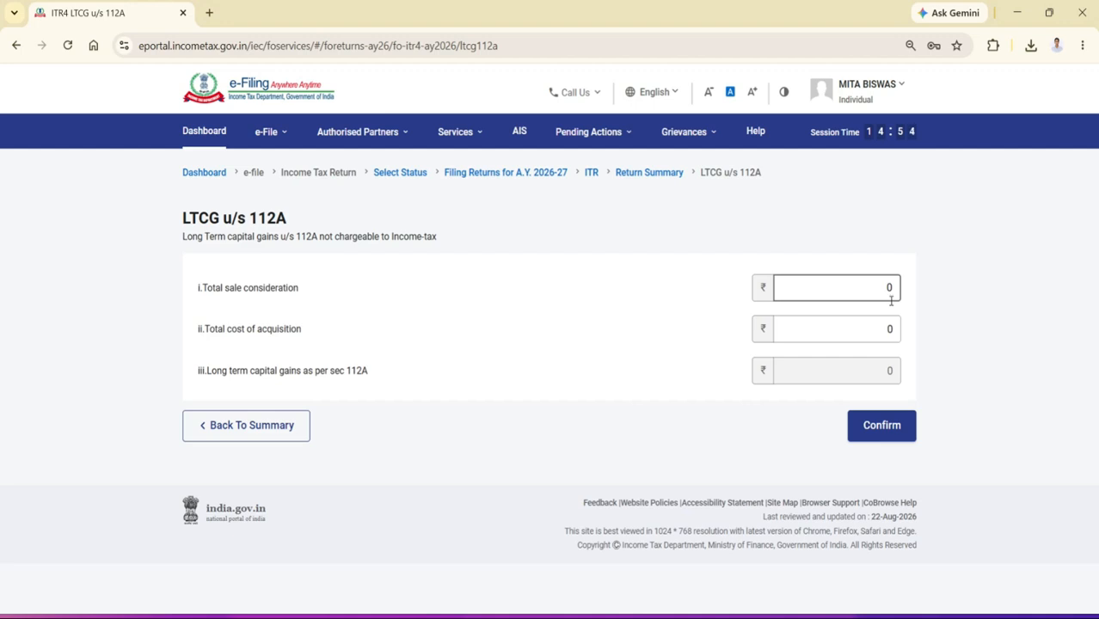
left_click(885, 425)
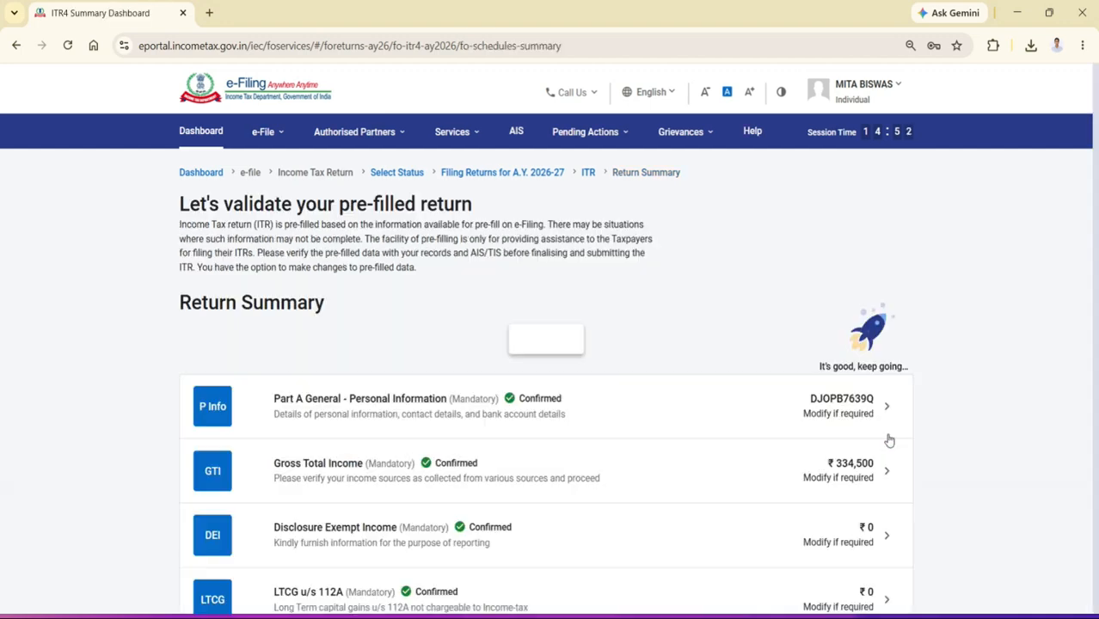
Open the Total Deductions schedule and confirm it without adding any deduction
scroll(851, 405, "down", 4)
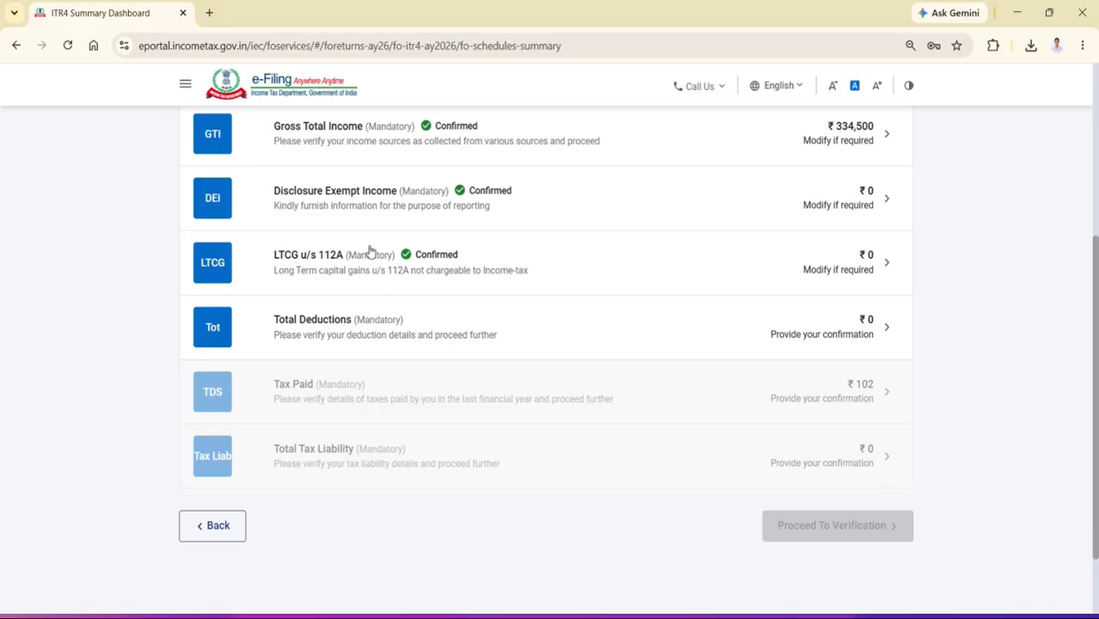
left_click(547, 325)
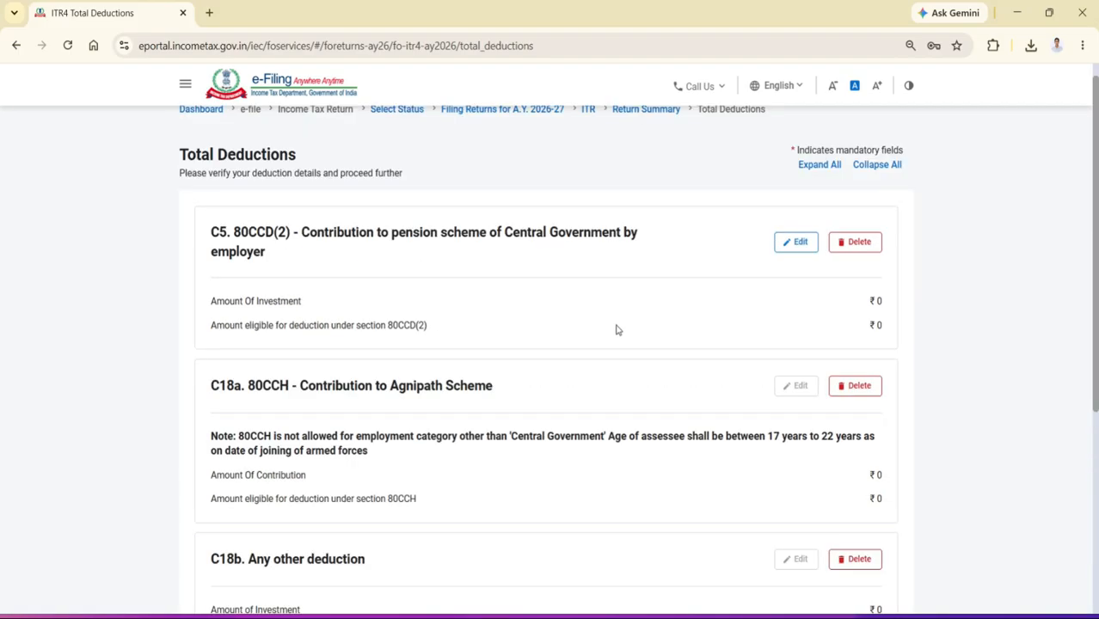
scroll(616, 330, "down", 4)
left_click(878, 476)
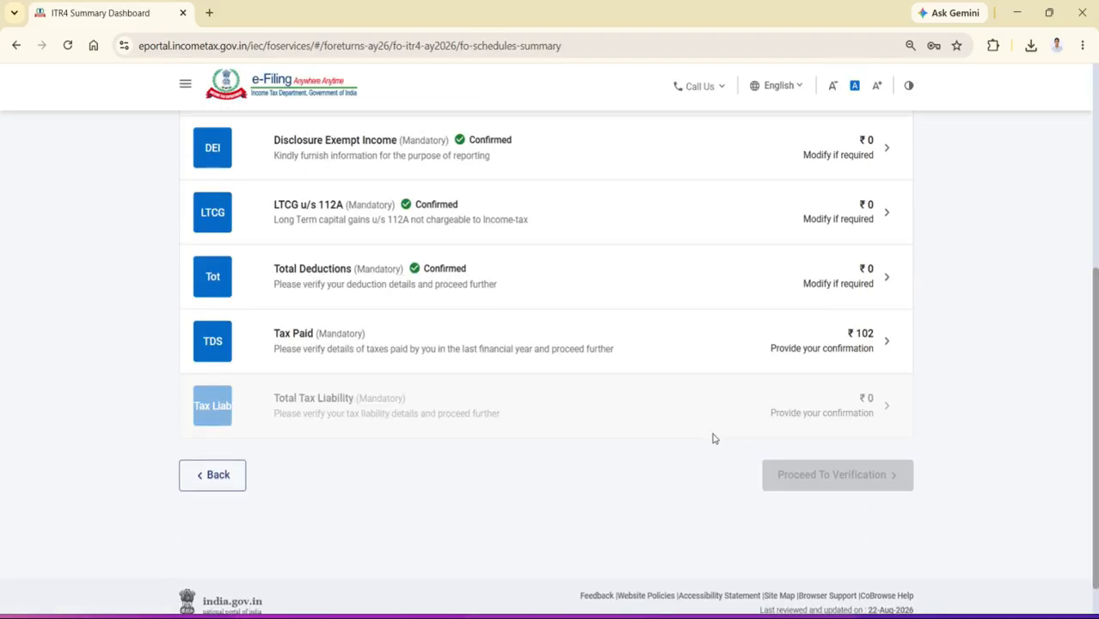
Open the Tax Paid schedule, review the taxes paid and confirm it
left_click(495, 343)
scroll(757, 452, "down", 3)
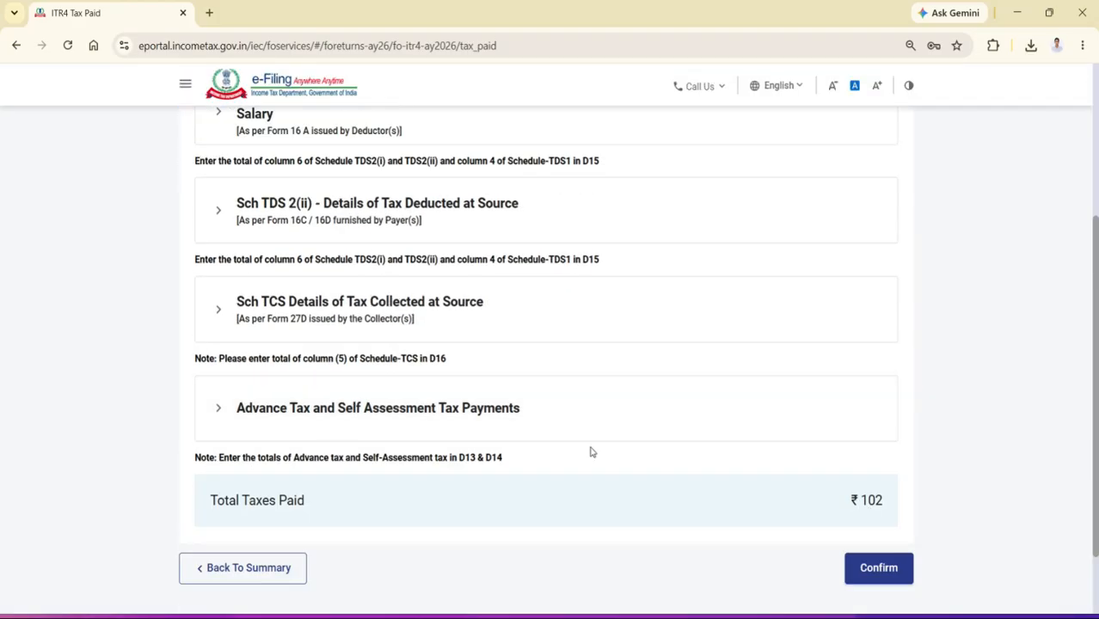
scroll(812, 485, "down", 3)
left_click(876, 473)
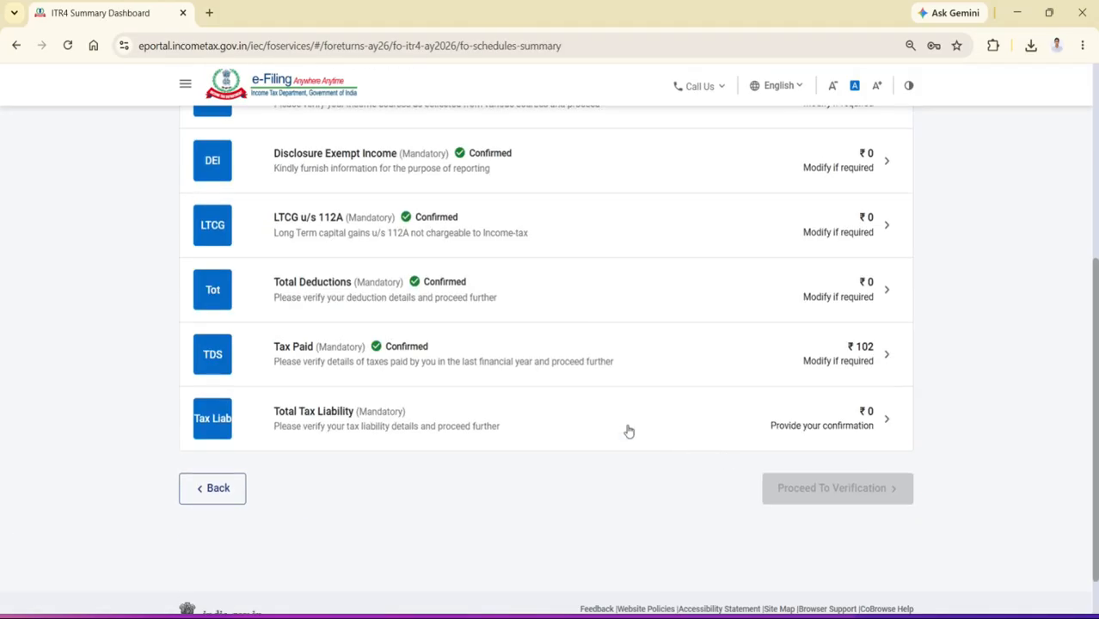
Open the Total Tax Liability schedule and review the tax computation, interest and fees
left_click(422, 415)
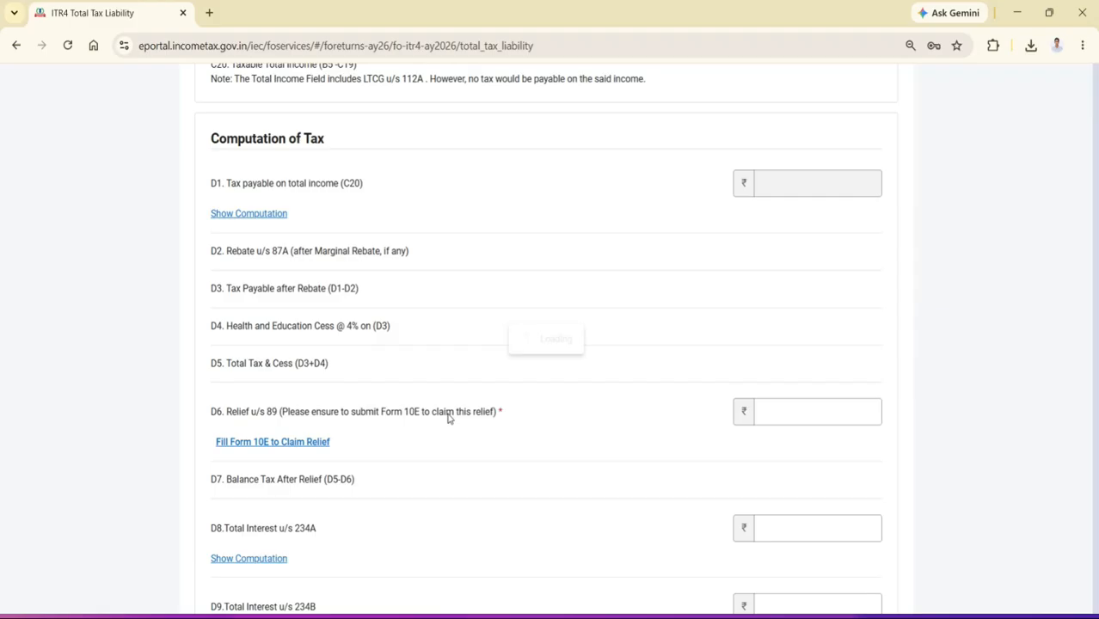
scroll(707, 418, "down", 5)
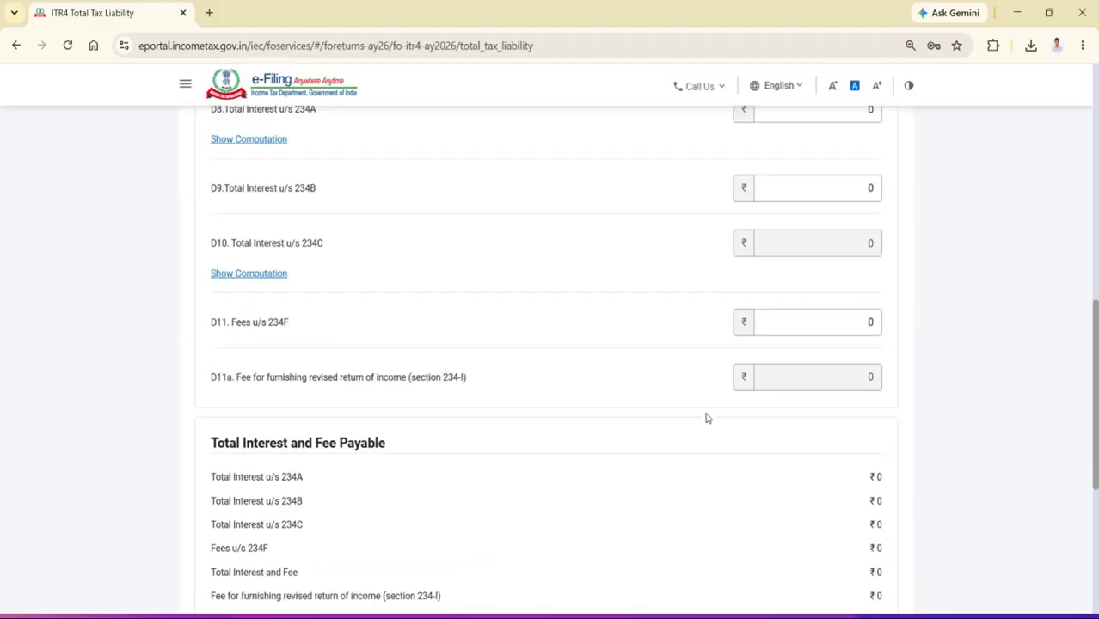